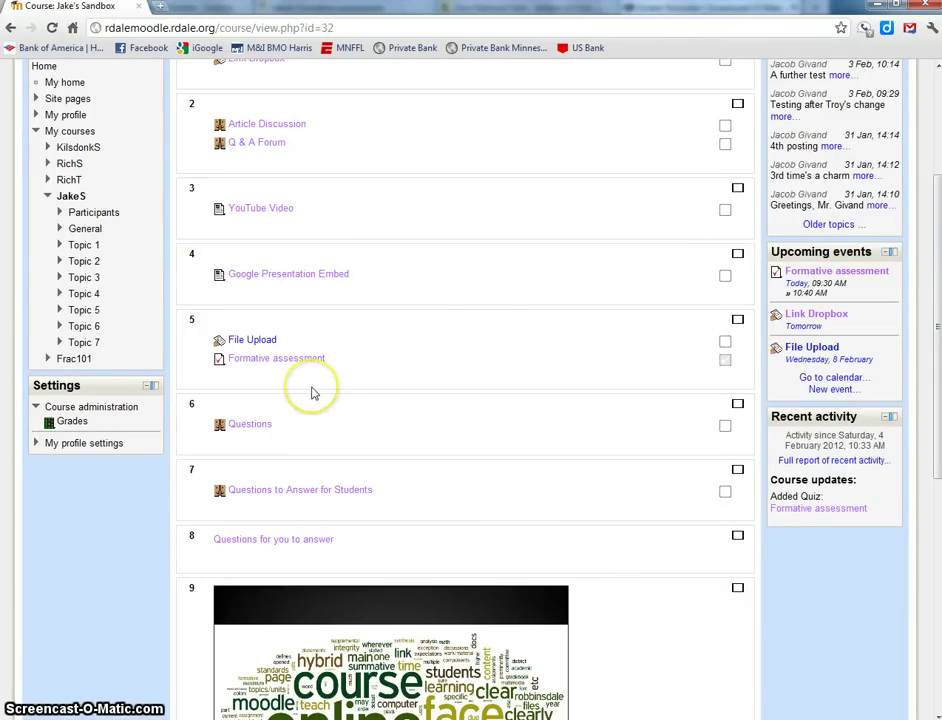
# Zoom in, open the Formative assessment quiz and choose Attempt quiz now
pyautogui.press('super+plus')
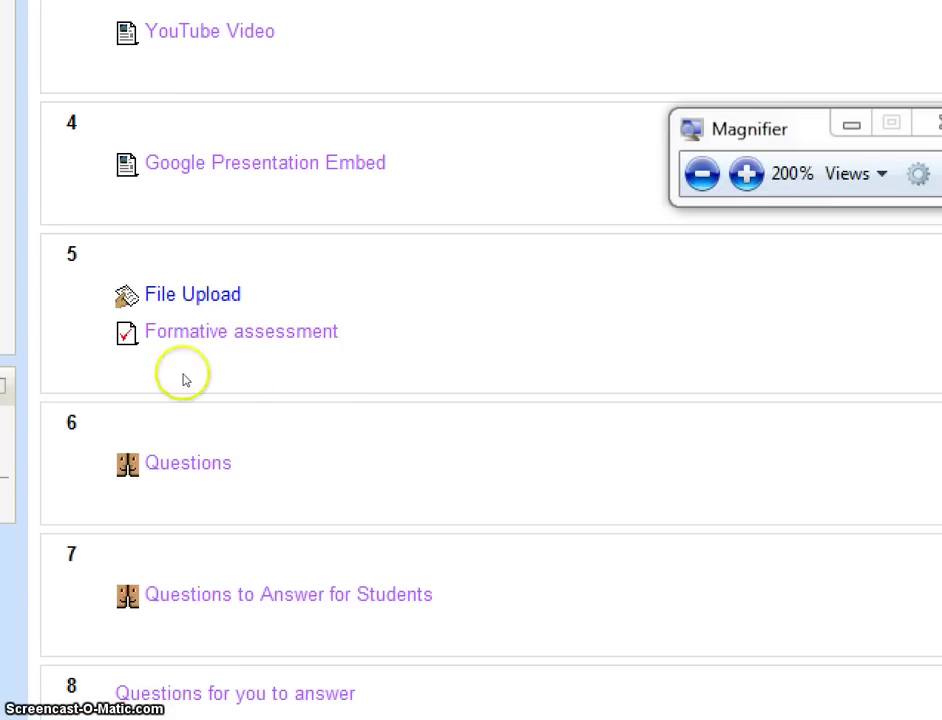
pyautogui.click(245, 367)
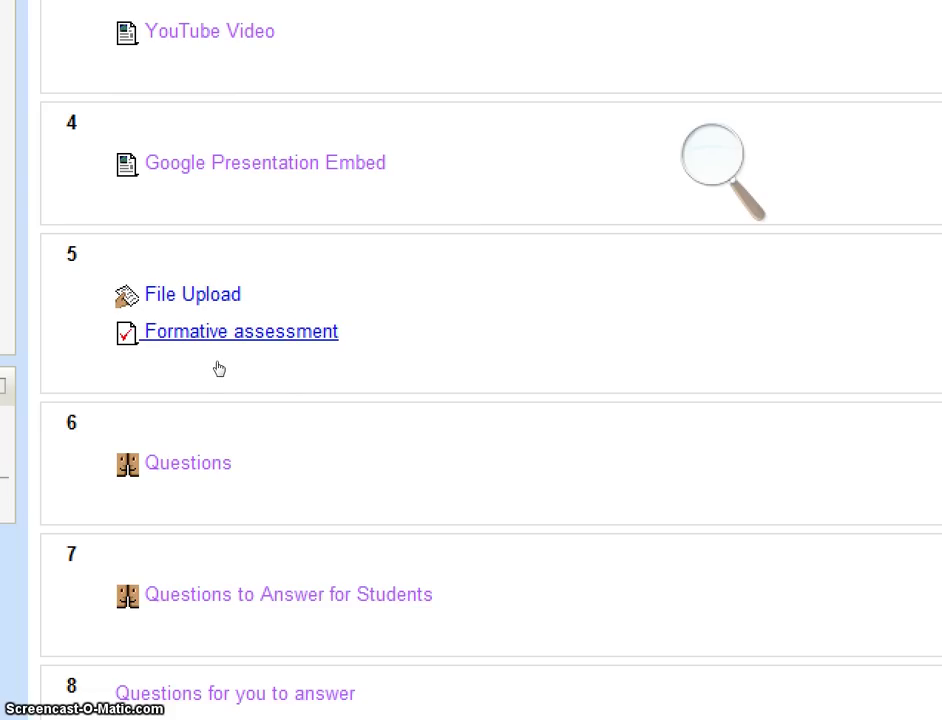
pyautogui.click(285, 368)
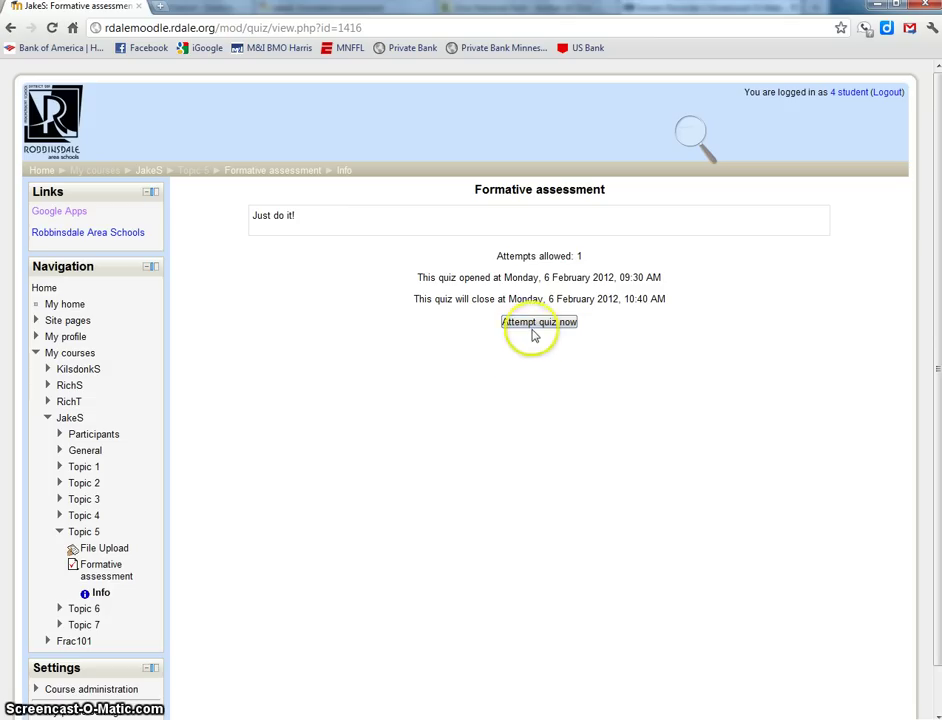
pyautogui.click(455, 330)
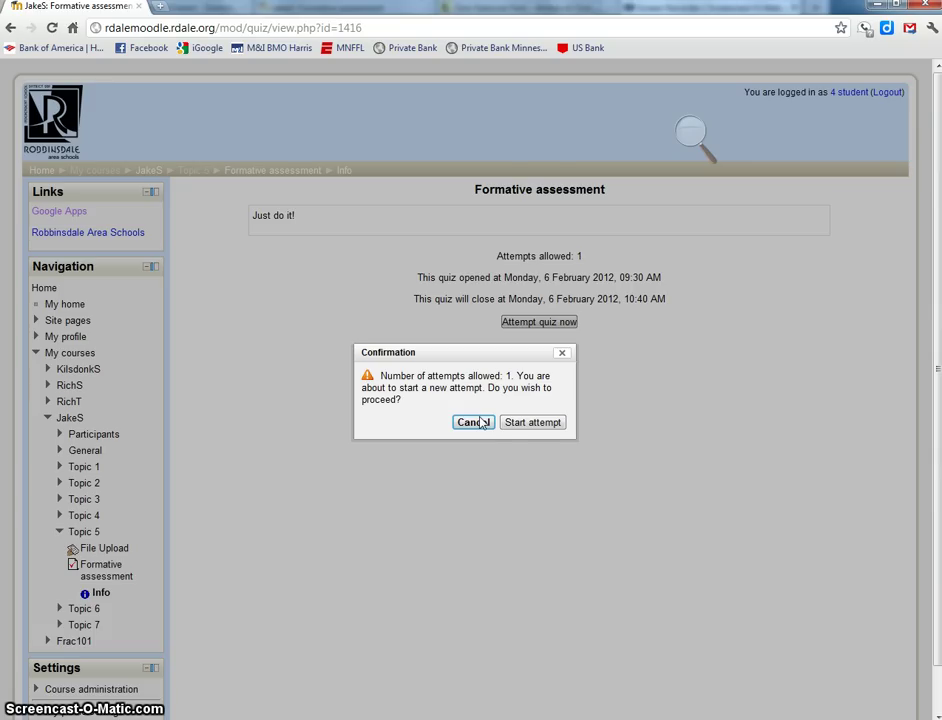
# Confirm the attempt, answer question 1 with 2010, and mark question 2's Pumba statement False
pyautogui.click(521, 424)
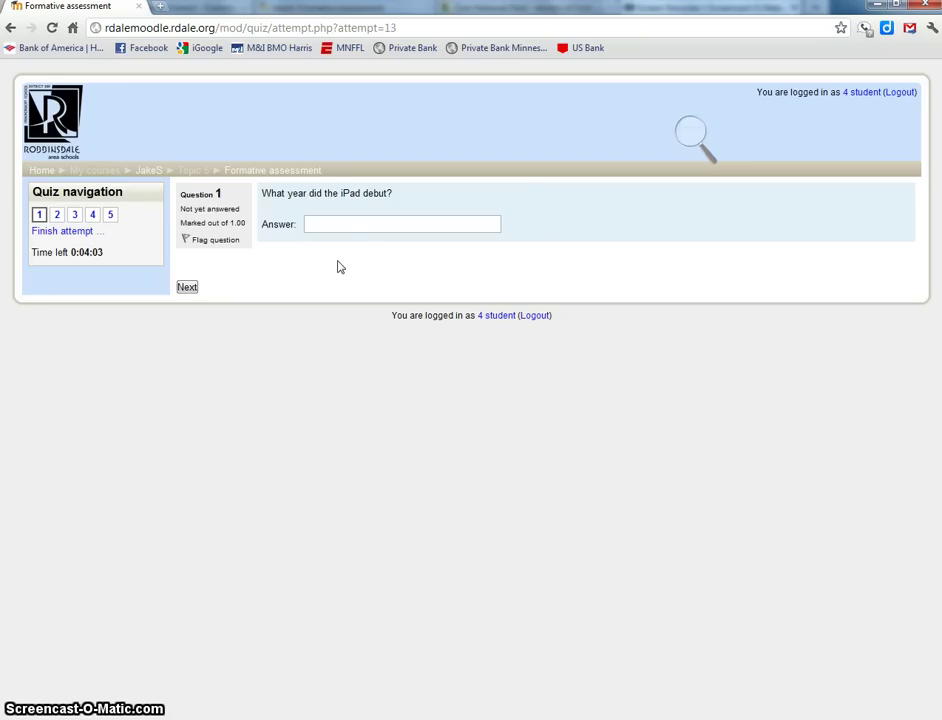
pyautogui.click(333, 226)
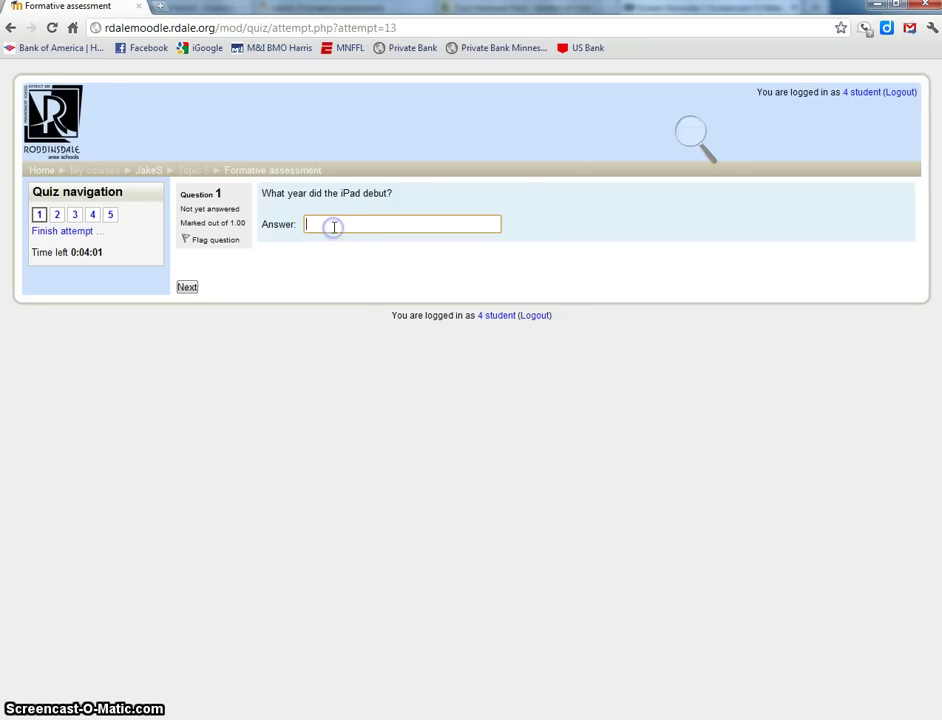
pyautogui.write('2010')
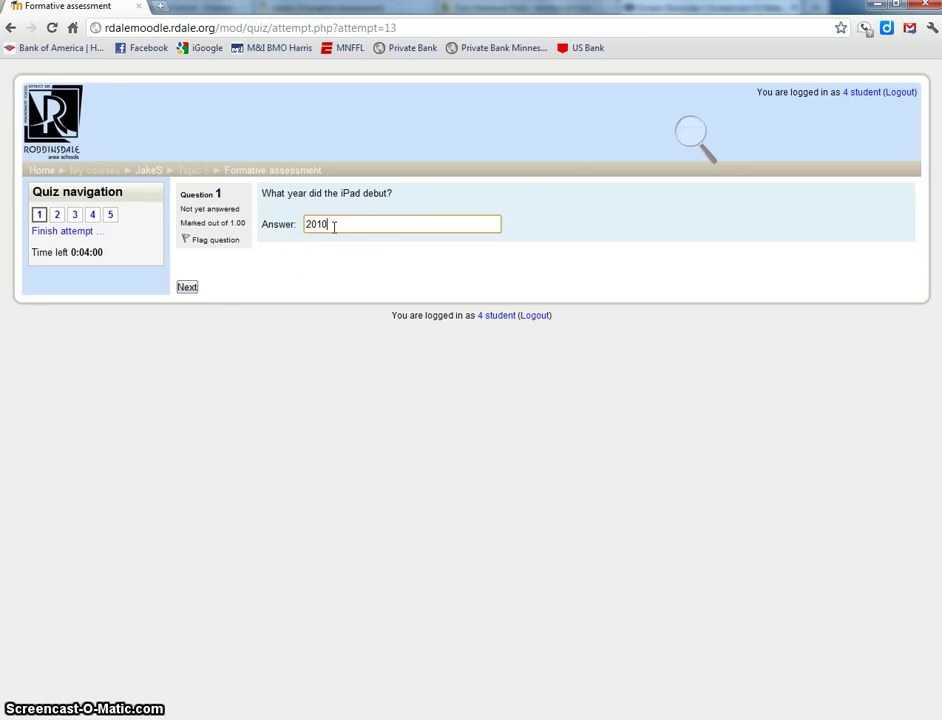
pyautogui.click(187, 287)
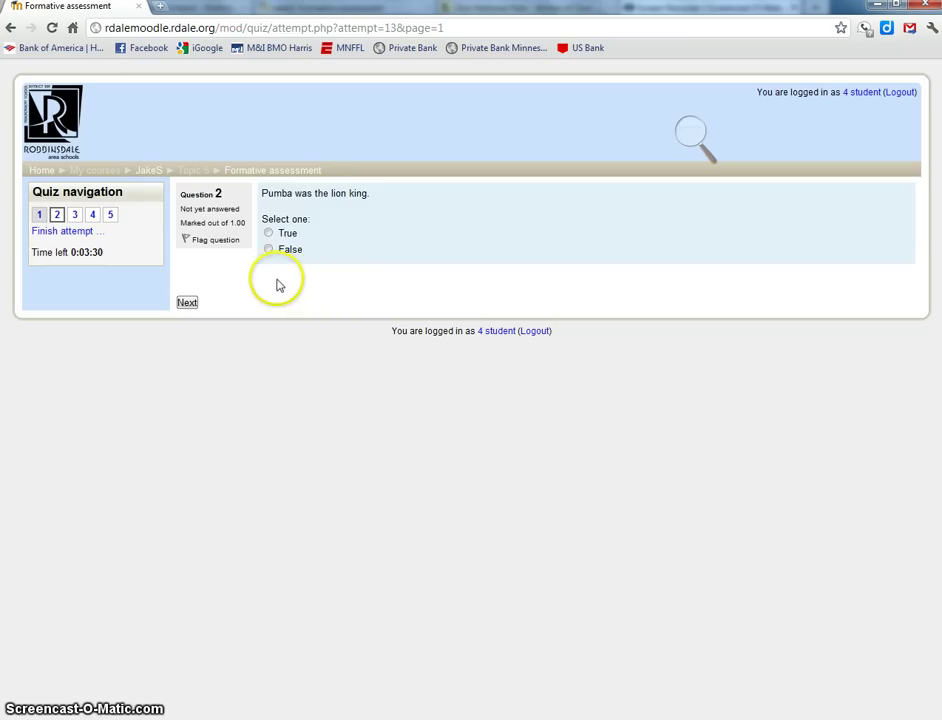
pyautogui.click(268, 249)
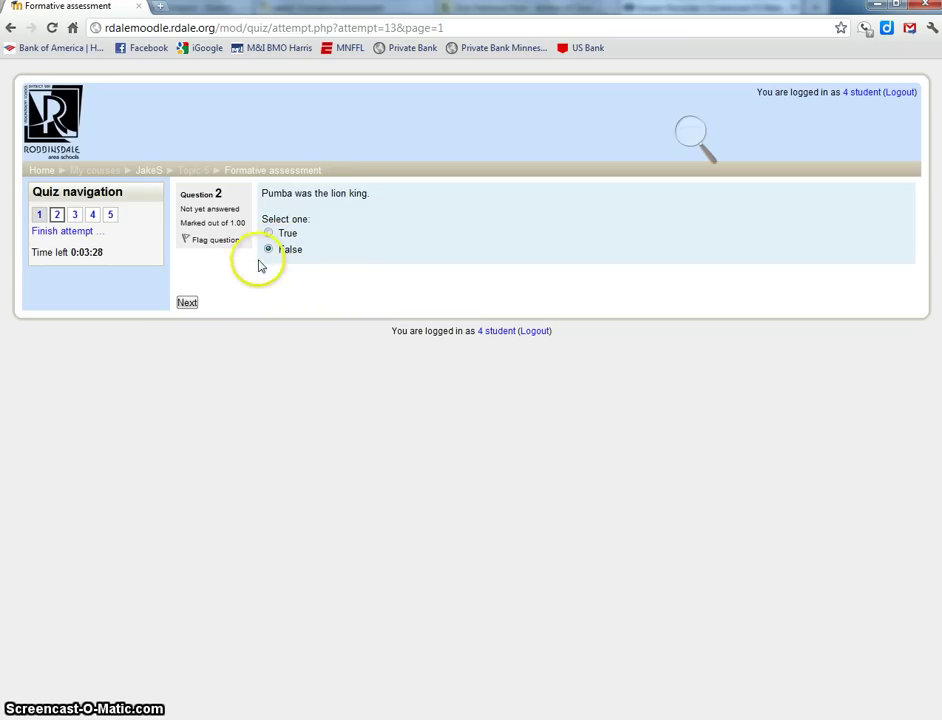
# Go to question 3 and choose e. Kolob Arch as Zion's once-largest arch
pyautogui.click(187, 303)
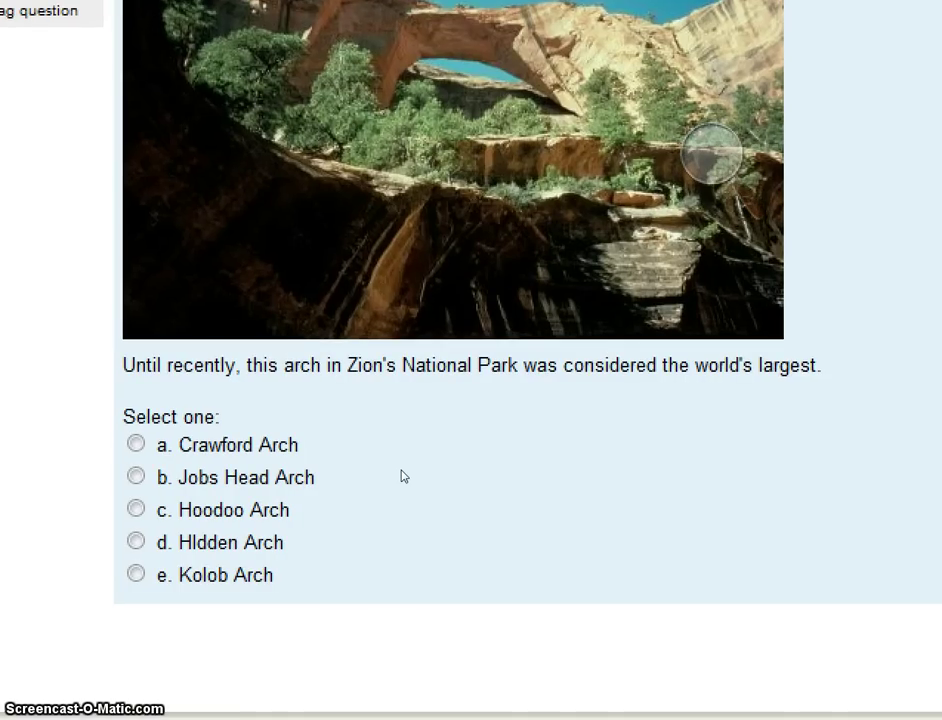
pyautogui.click(397, 422)
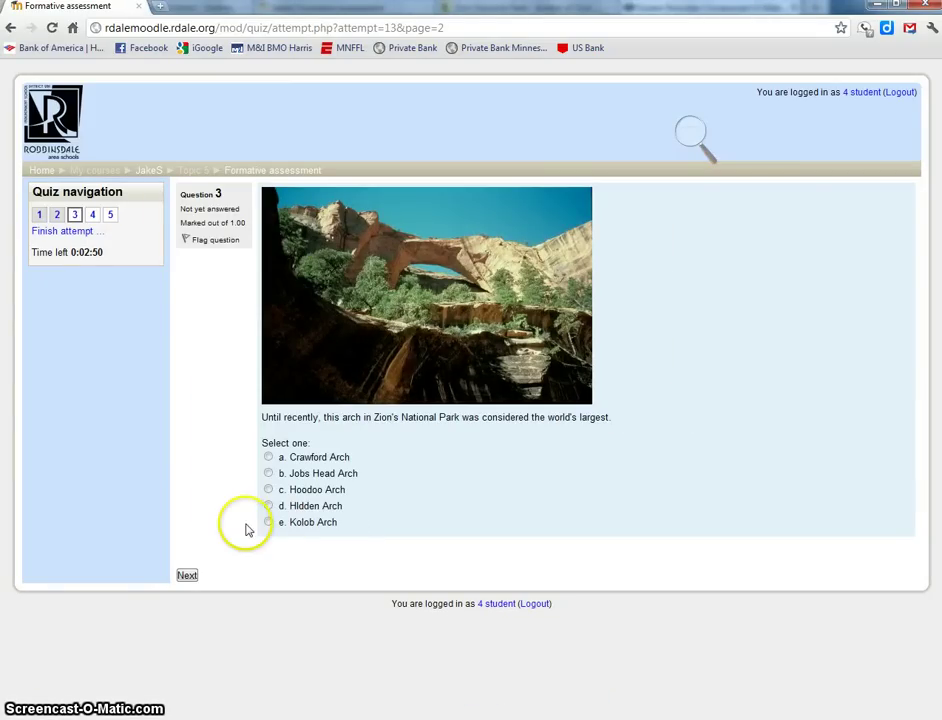
pyautogui.click(268, 522)
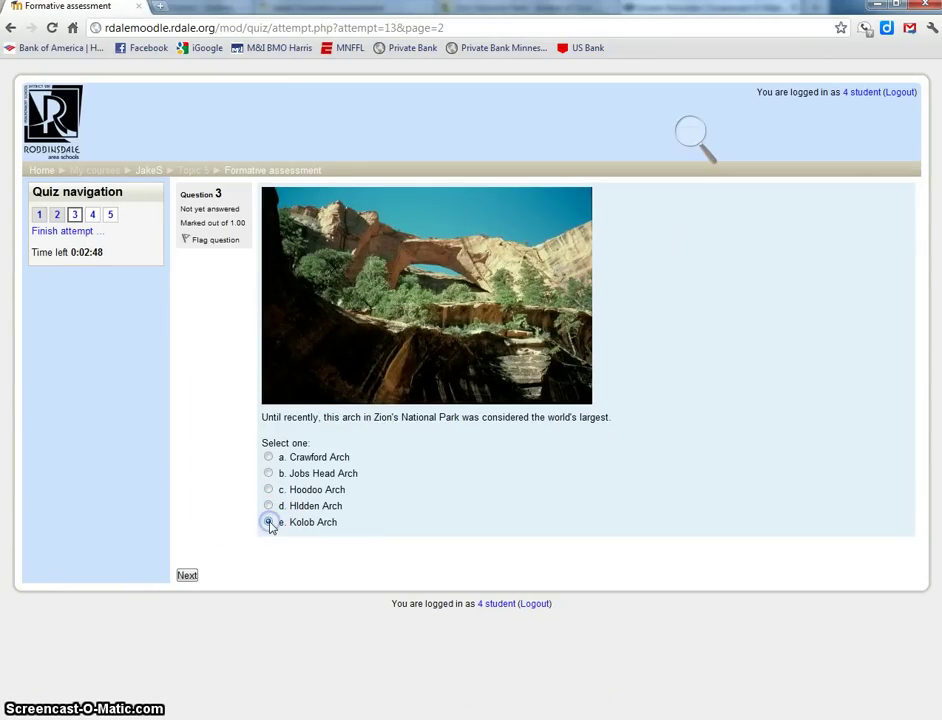
# Write the question 4 essay: 'They were the better team:)' and the NY relatives/Brooklyn line
pyautogui.click(188, 578)
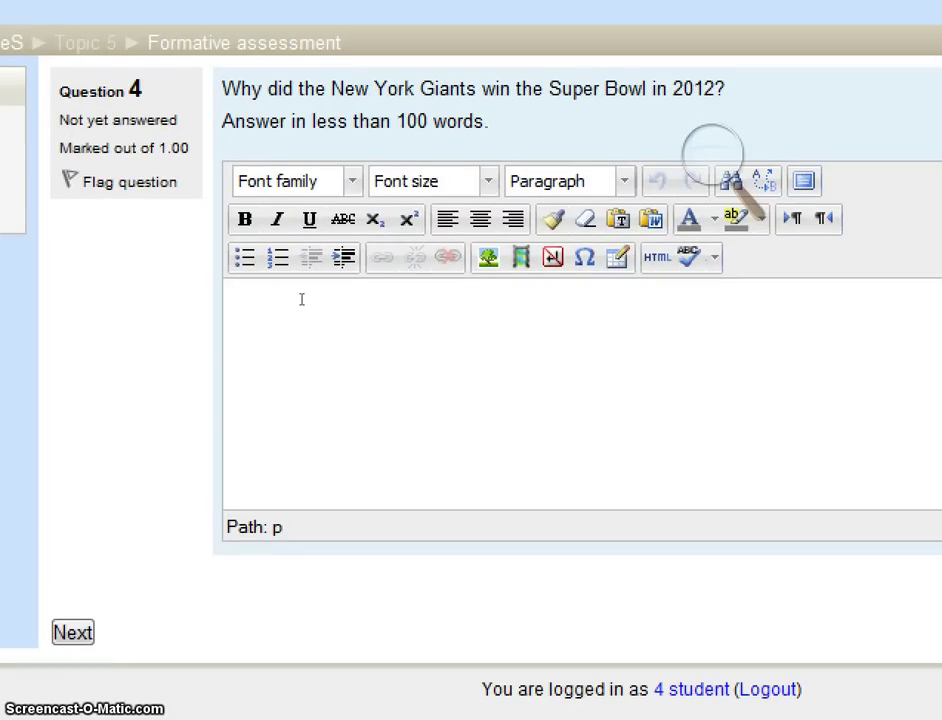
pyautogui.click(323, 290)
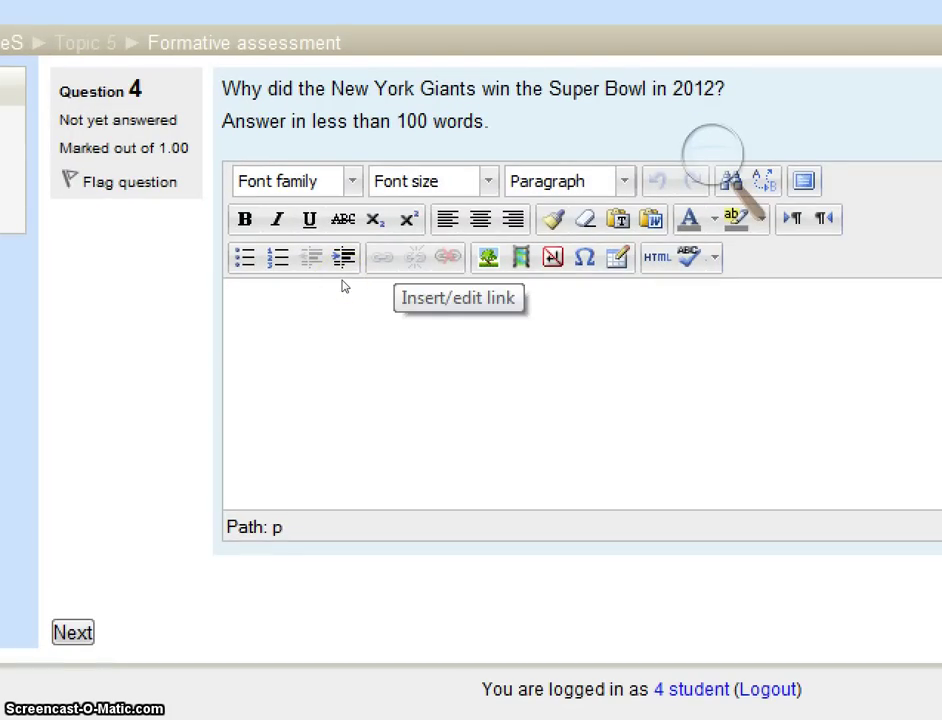
pyautogui.click(343, 353)
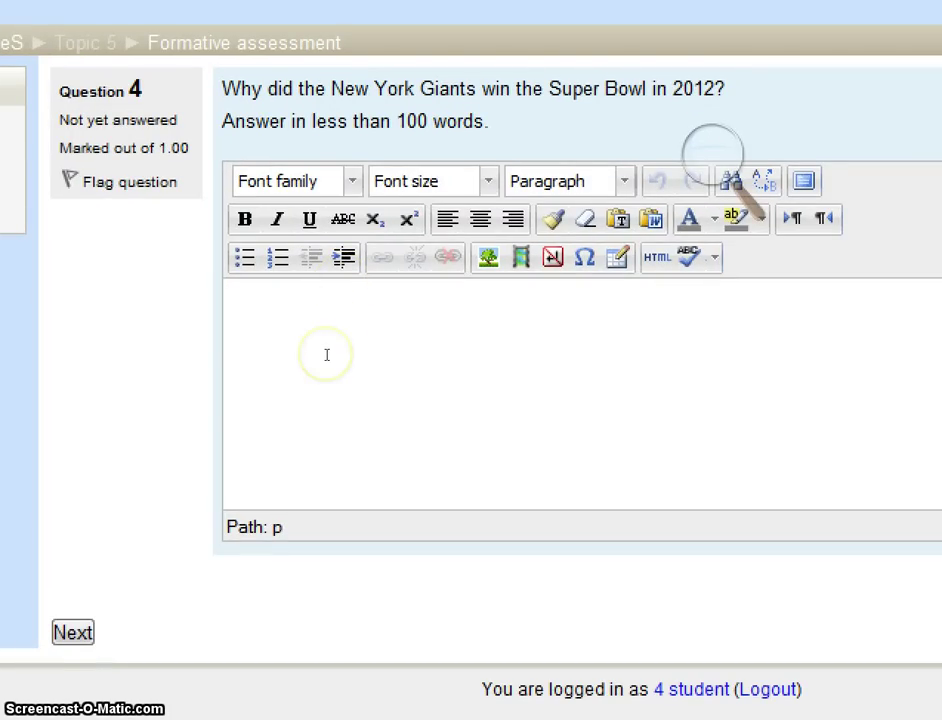
pyautogui.click(277, 301)
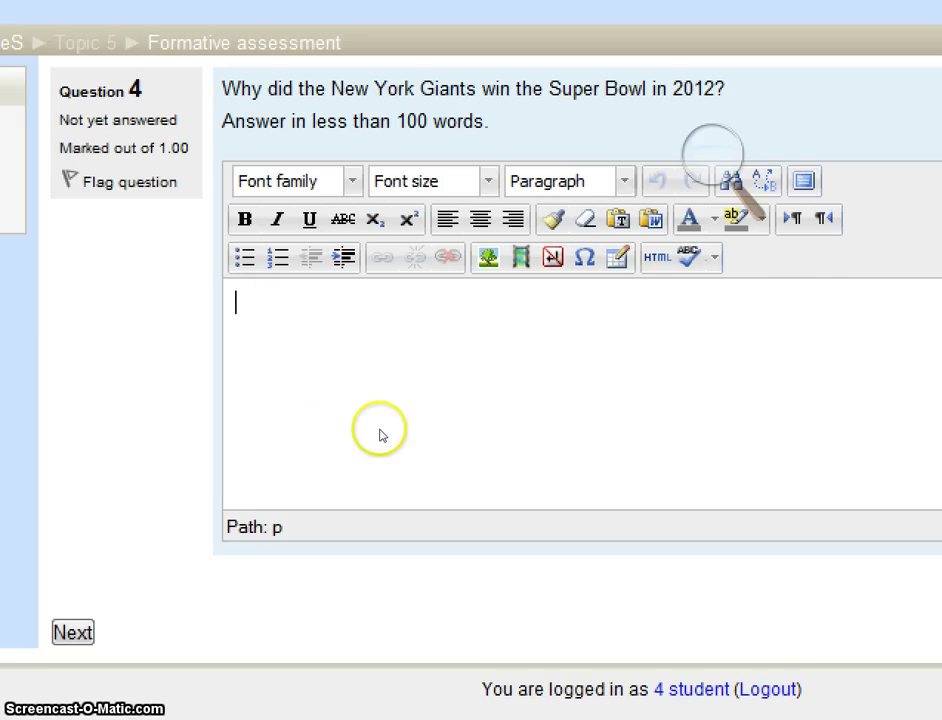
pyautogui.write('They were the better tea')
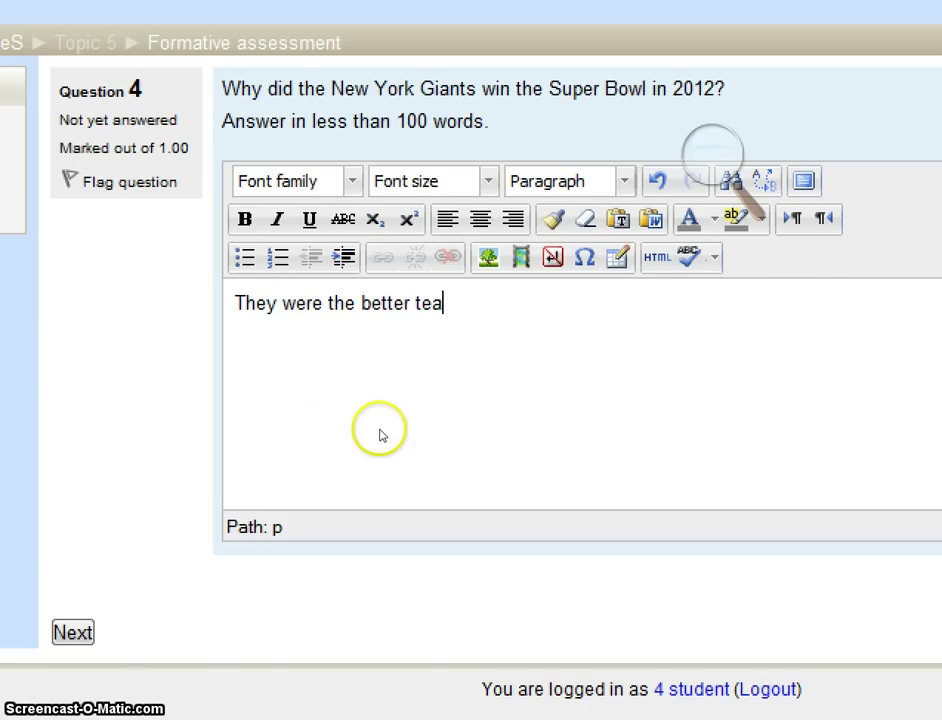
pyautogui.write('m:)')
pyautogui.press('Return')
pyautogui.write('I have re')
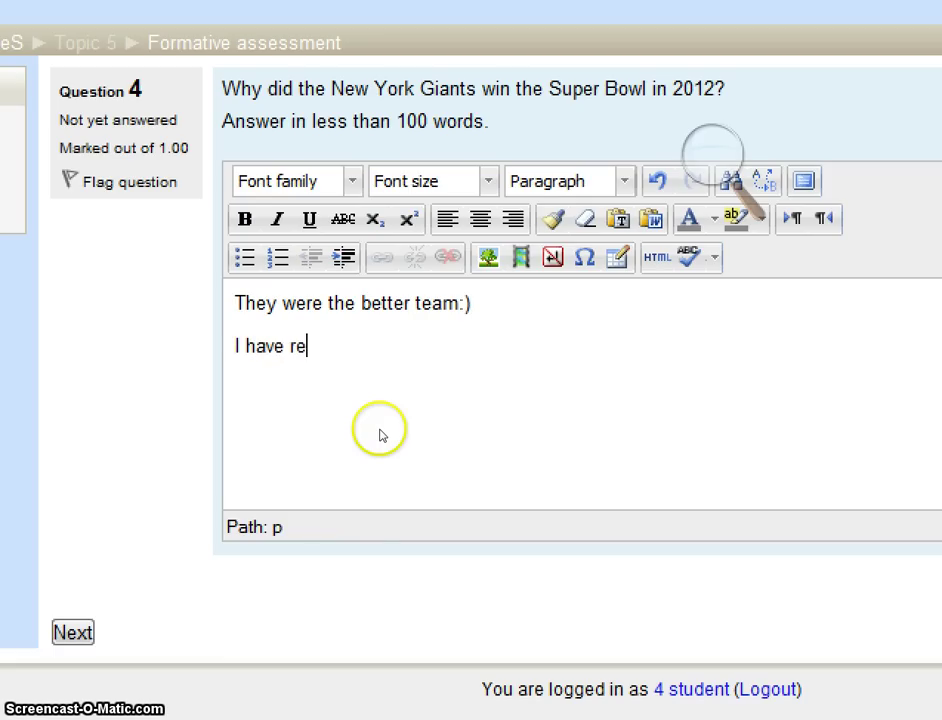
pyautogui.write('latives i')
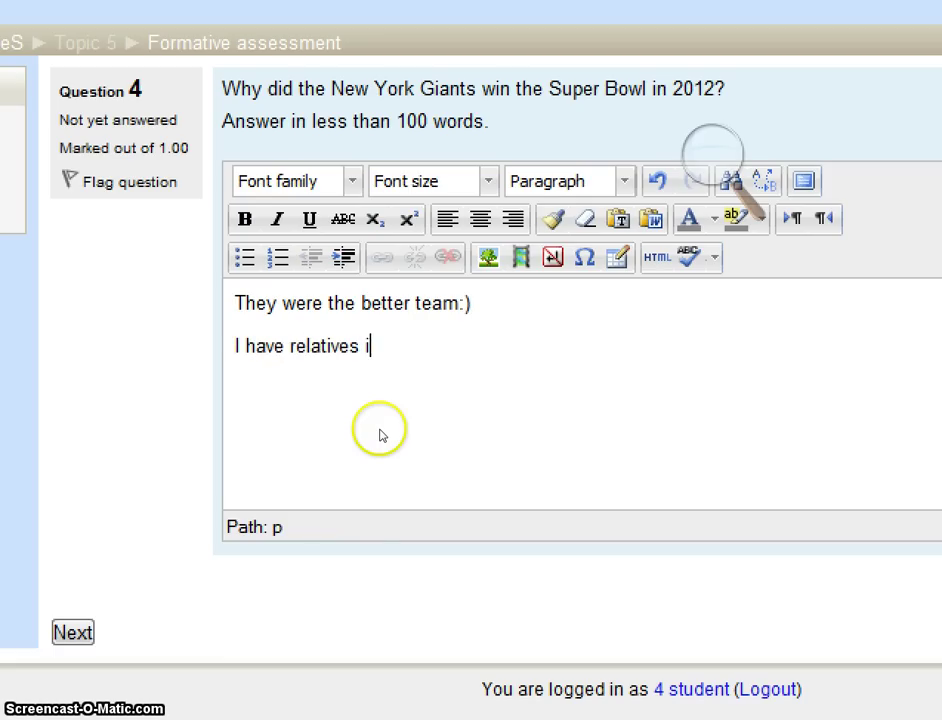
pyautogui.write('n NY and')
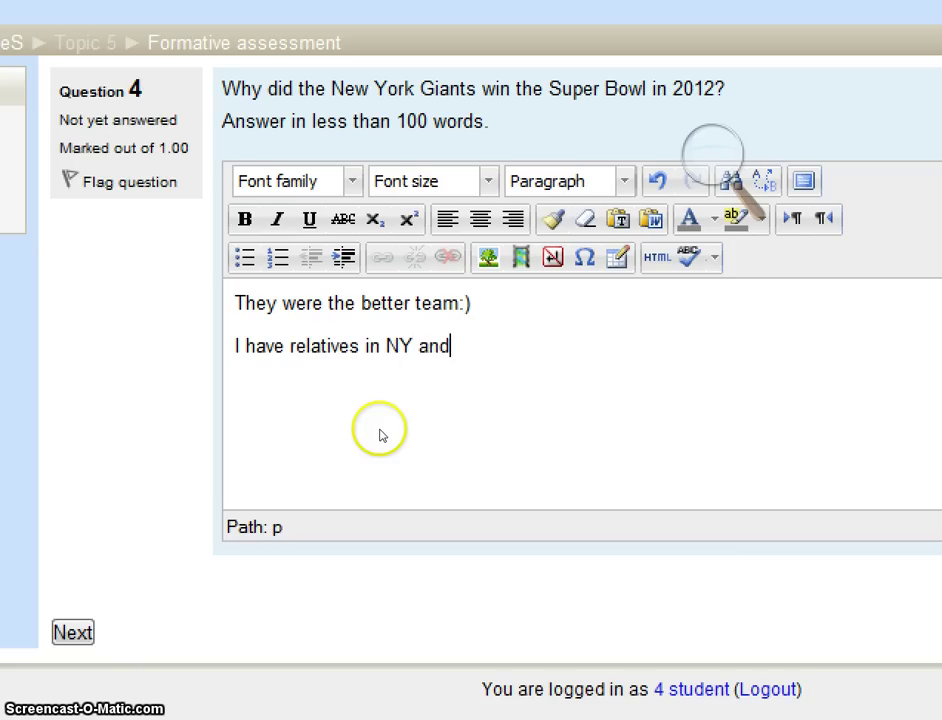
pyautogui.write(' my Dad was from Brooklyn.')
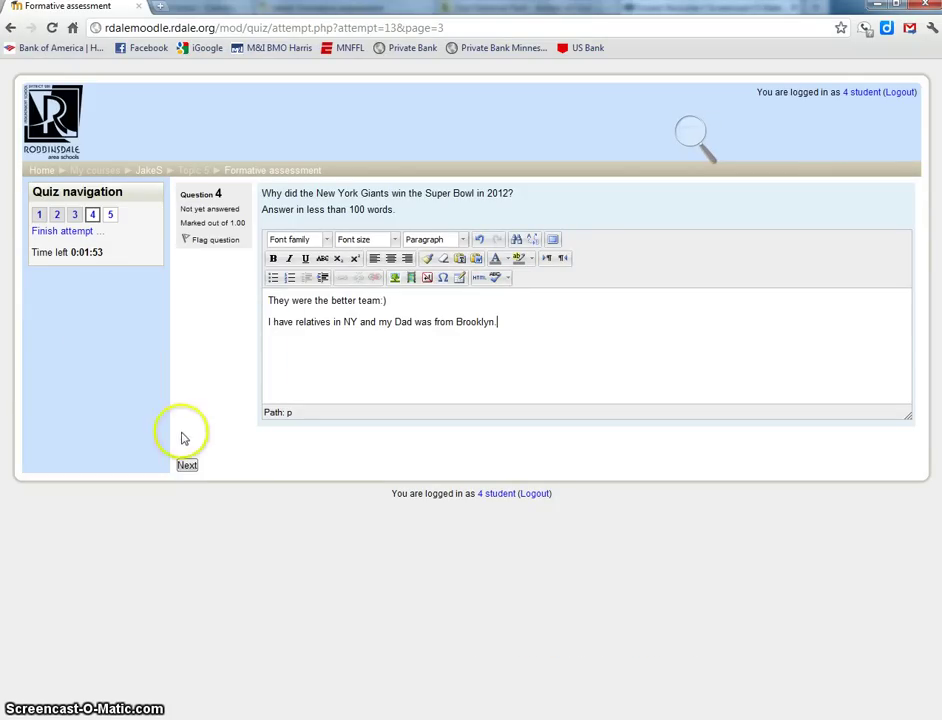
pyautogui.click(74, 636)
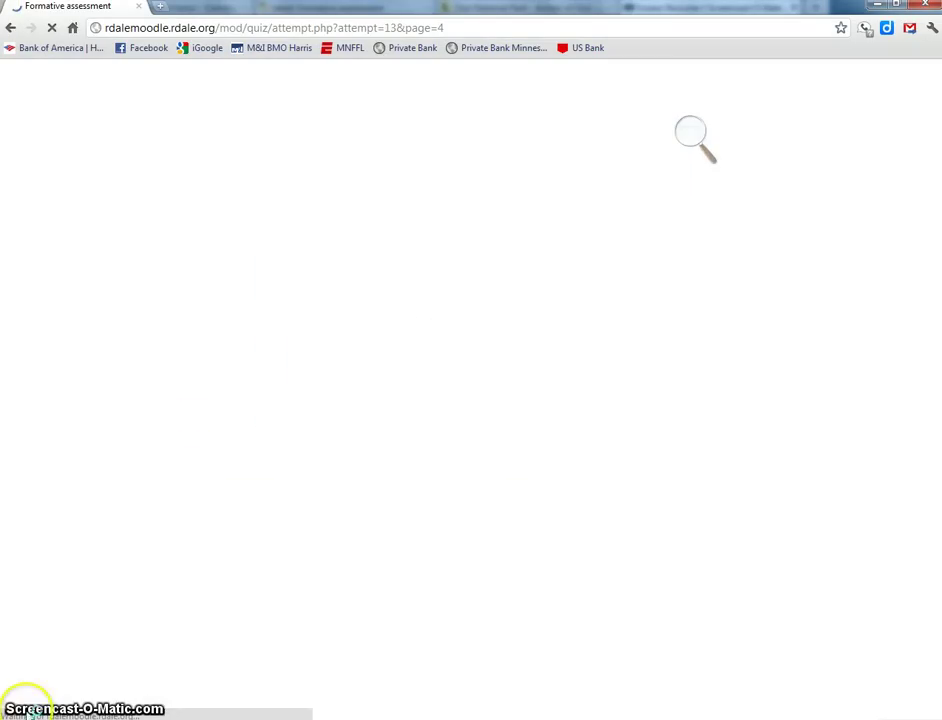
# Enlarge the page and match Hyundai with Elantra and Toyota with Corolla
pyautogui.click(429, 328)
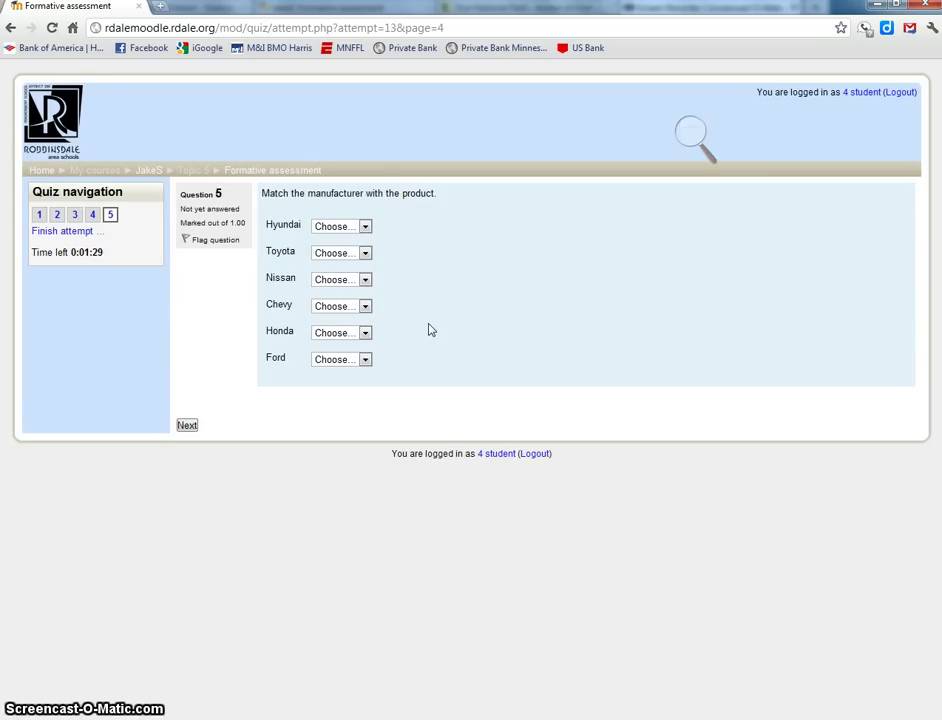
pyautogui.hotkey('ctrl', '+')
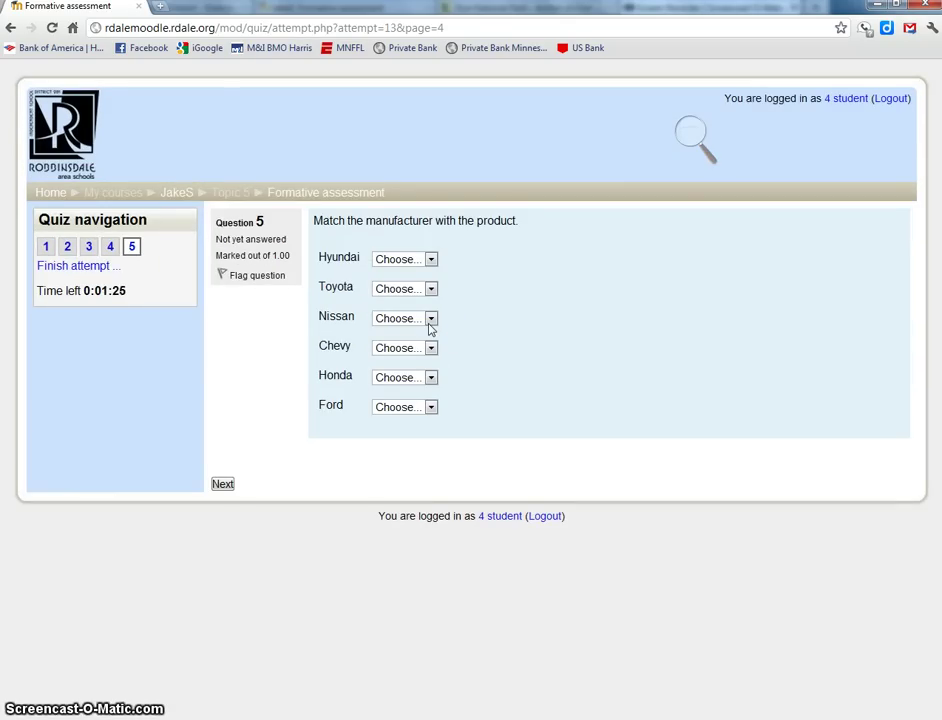
pyautogui.click(466, 305)
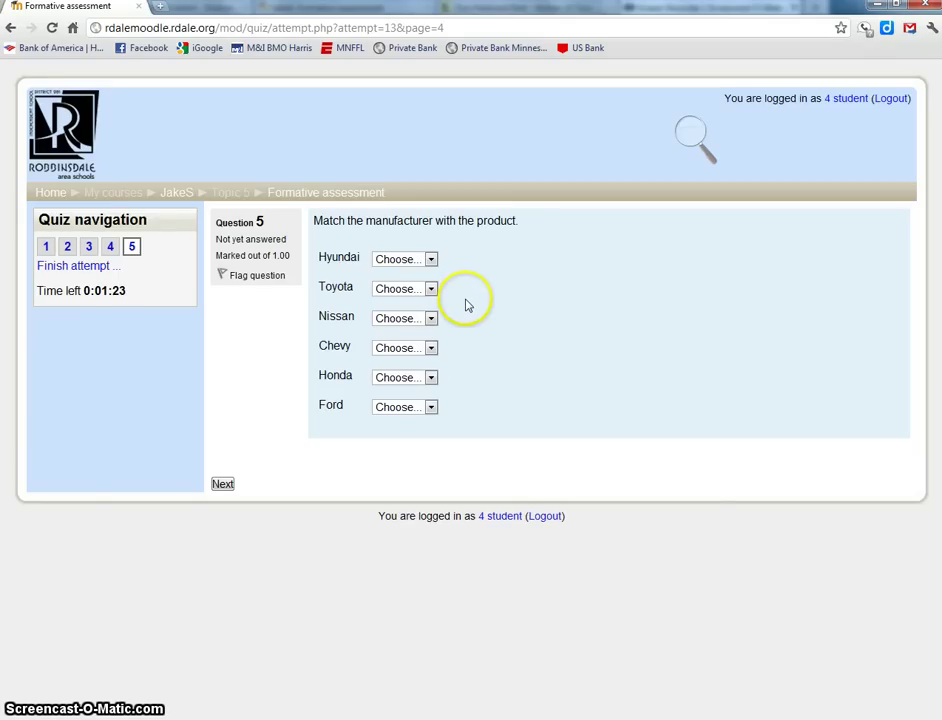
pyautogui.click(433, 260)
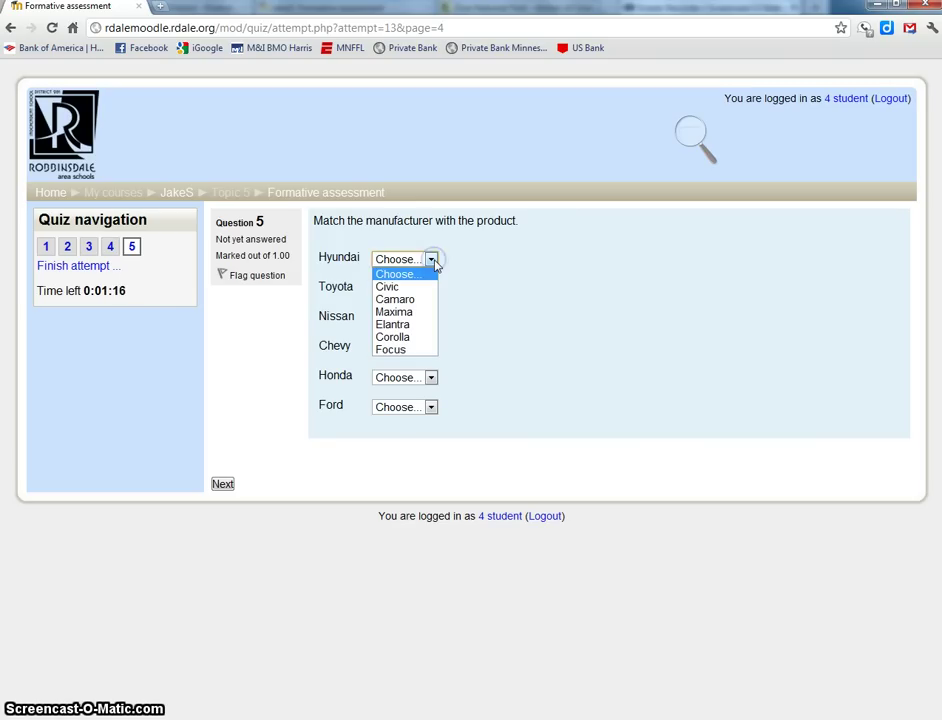
pyautogui.click(404, 326)
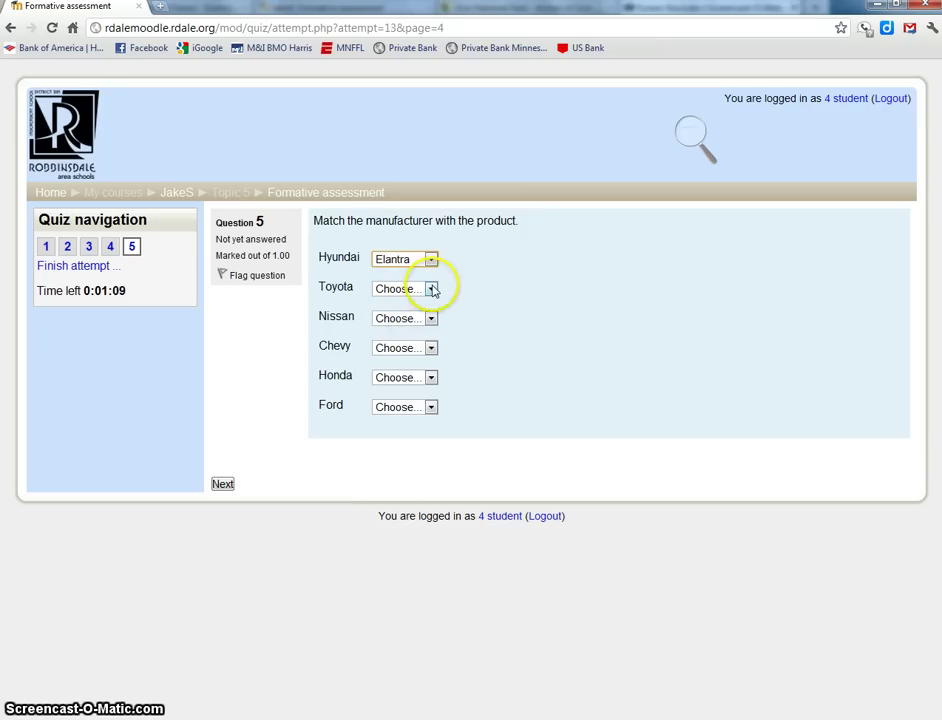
pyautogui.click(431, 289)
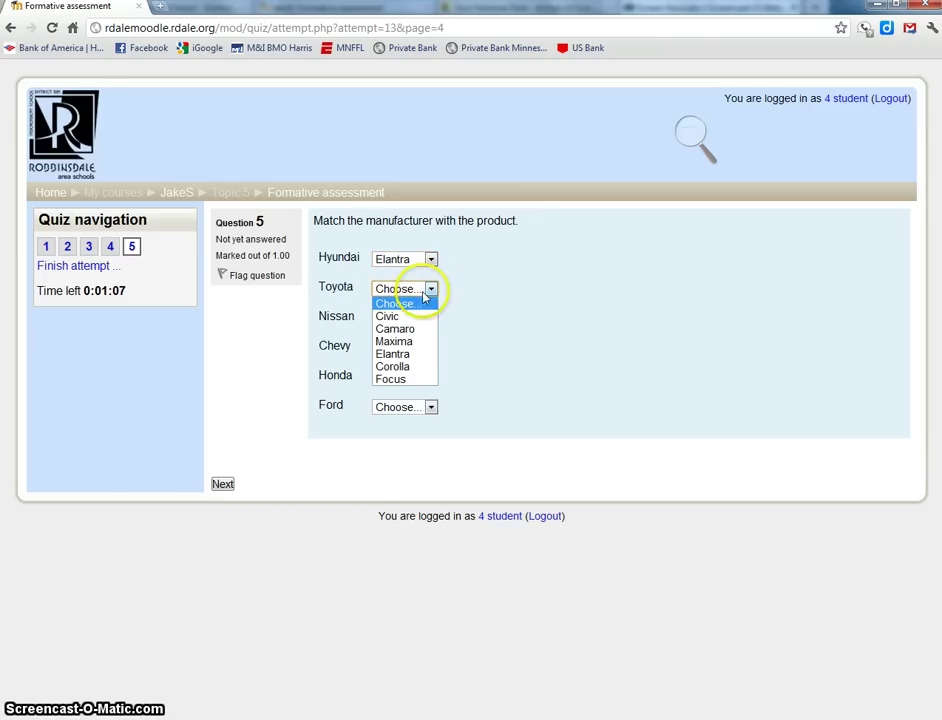
pyautogui.click(396, 366)
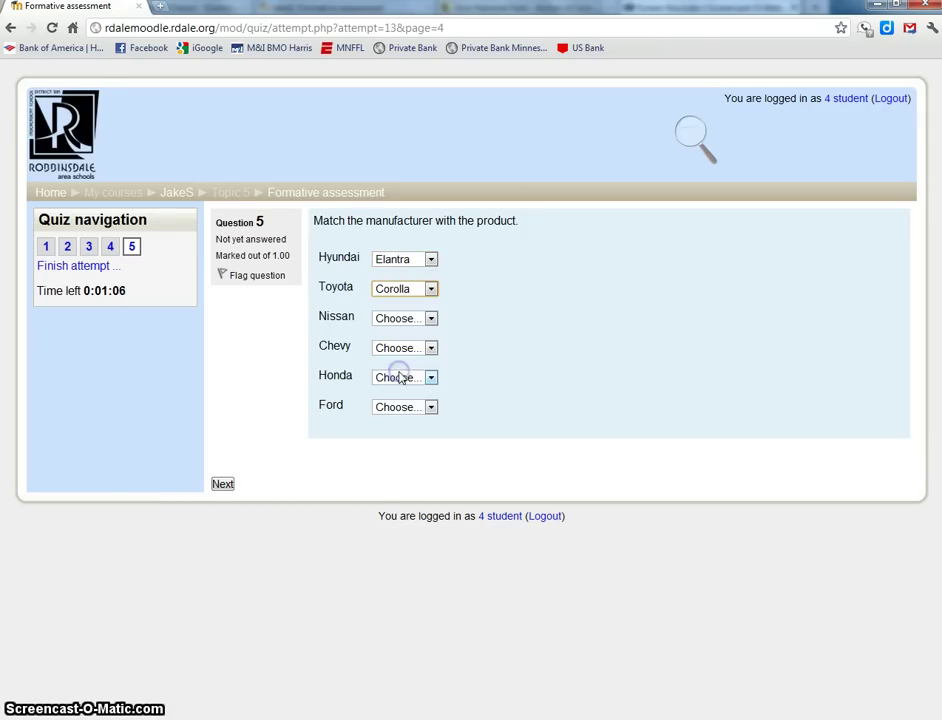
# Match Nissan–Maxima, Chevy–Camaro, Honda–Civic and Ford–Focus, then zoom back out
pyautogui.click(431, 318)
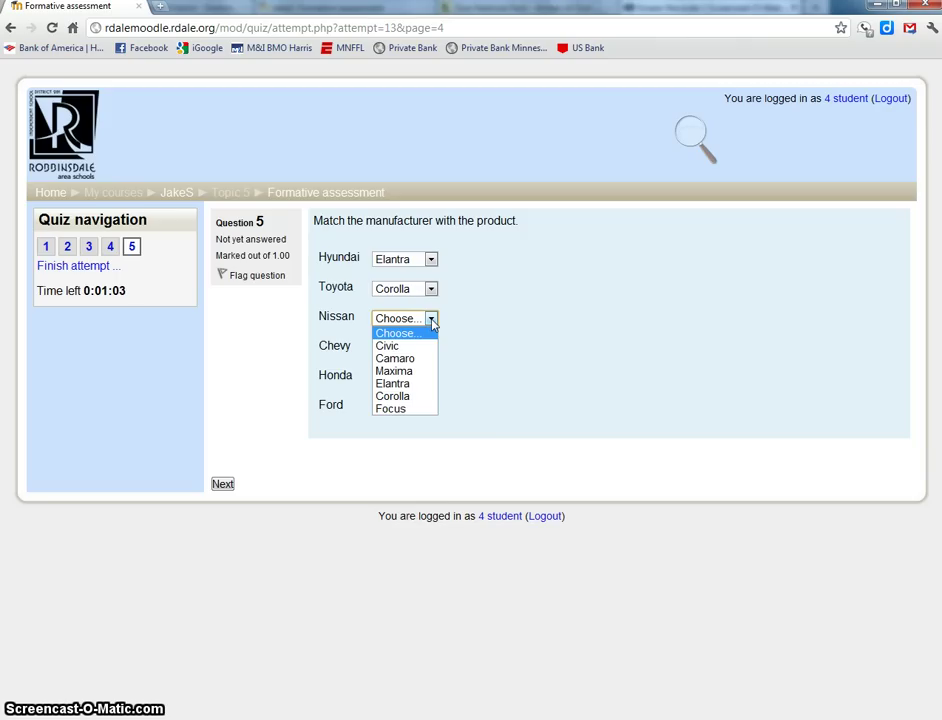
pyautogui.click(400, 371)
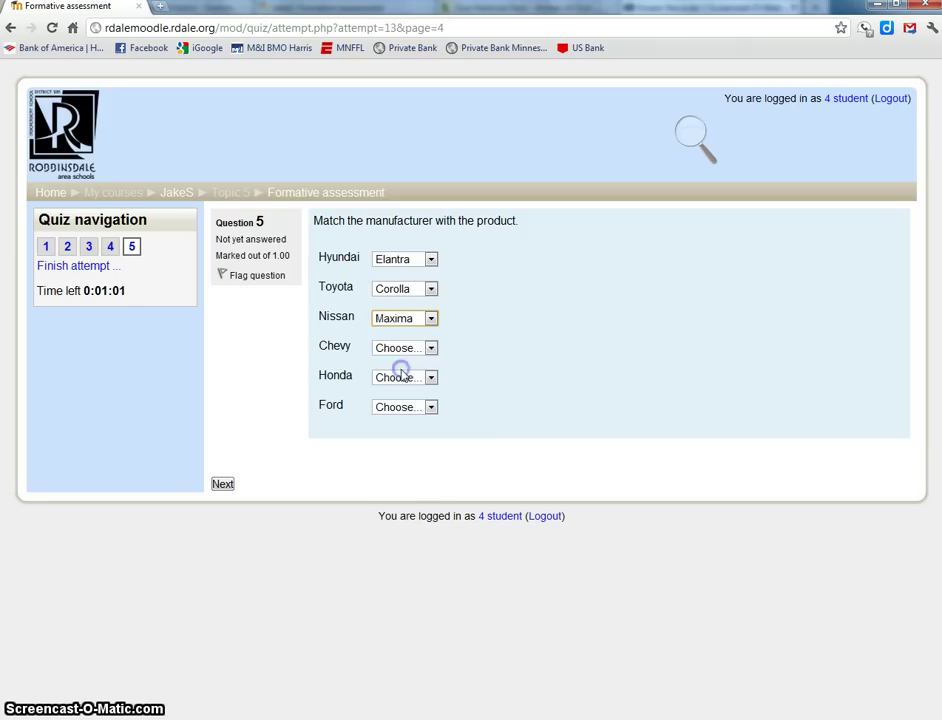
pyautogui.click(432, 348)
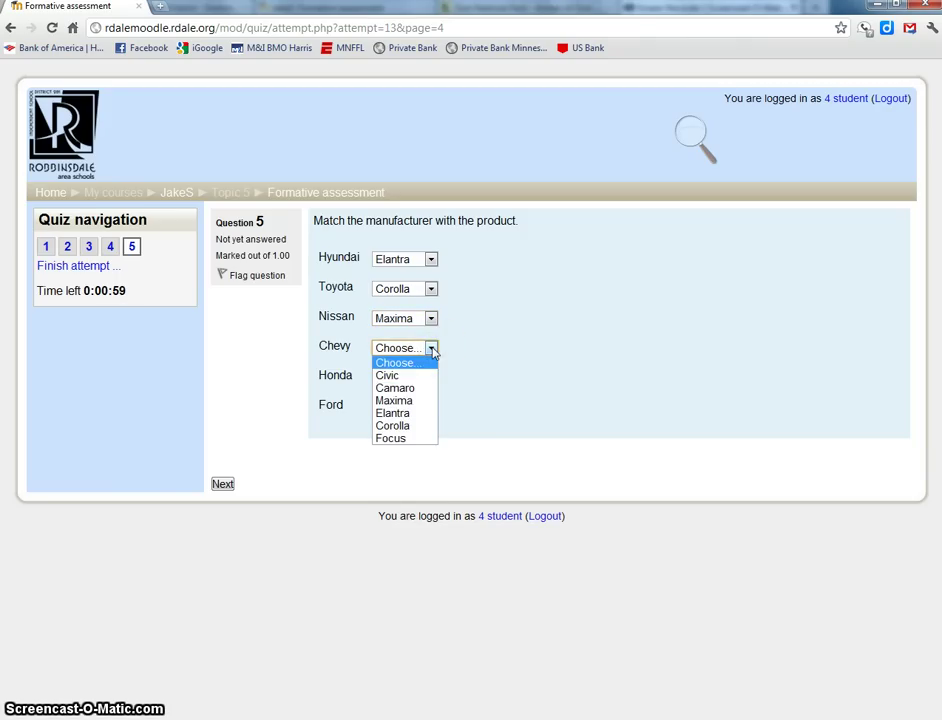
pyautogui.click(416, 388)
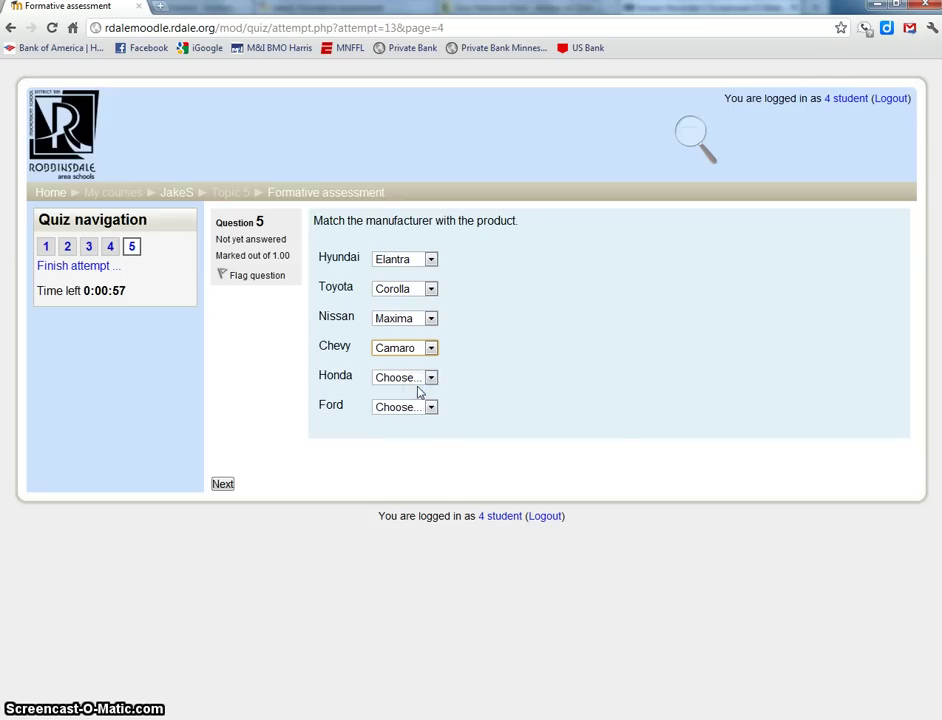
pyautogui.click(431, 378)
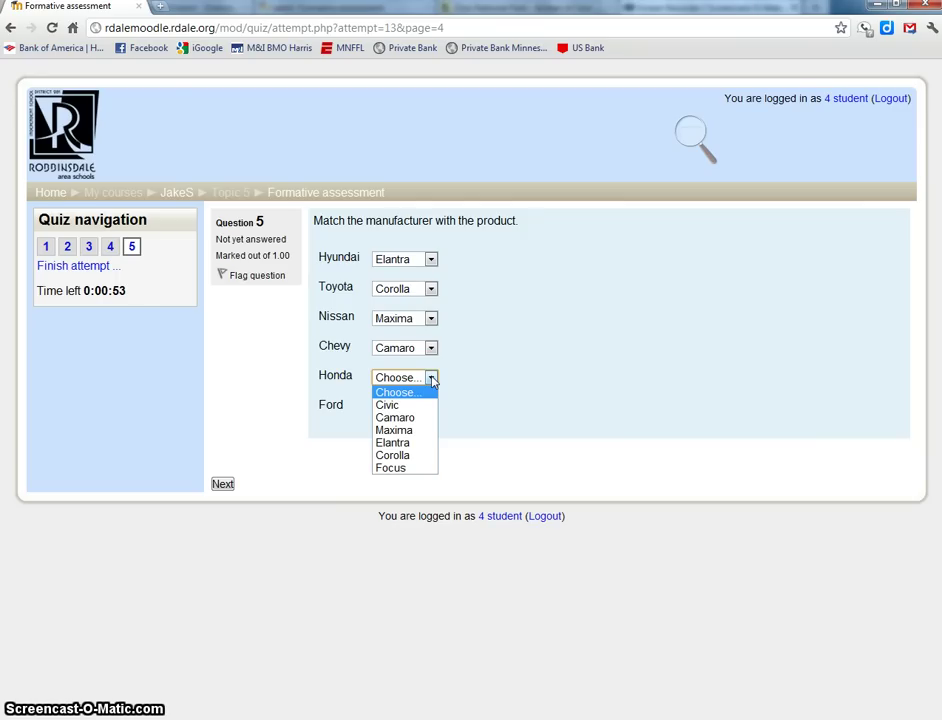
pyautogui.click(421, 405)
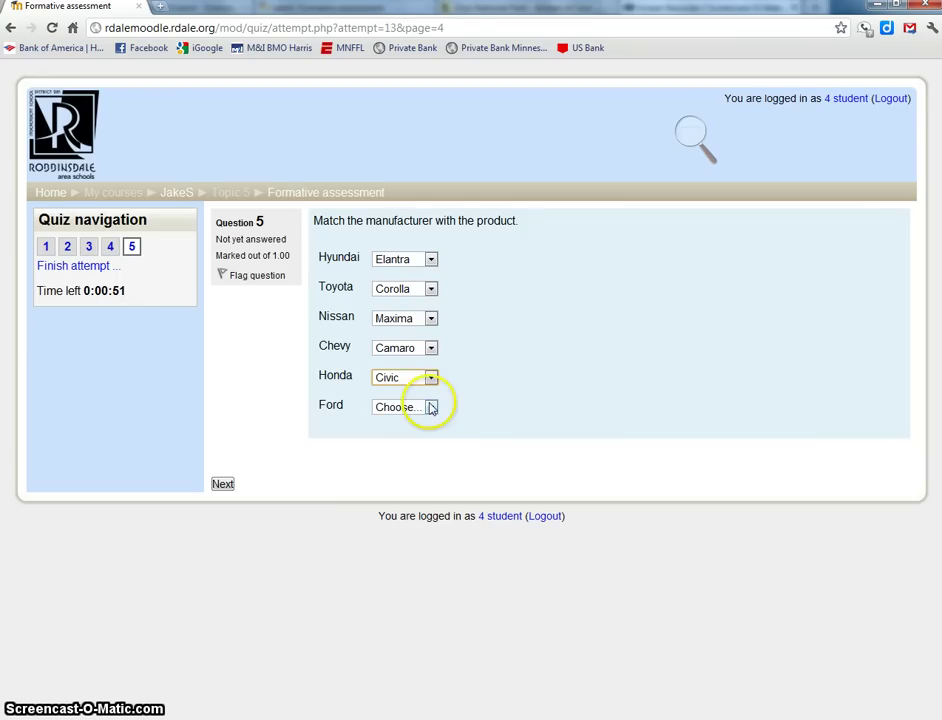
pyautogui.click(431, 407)
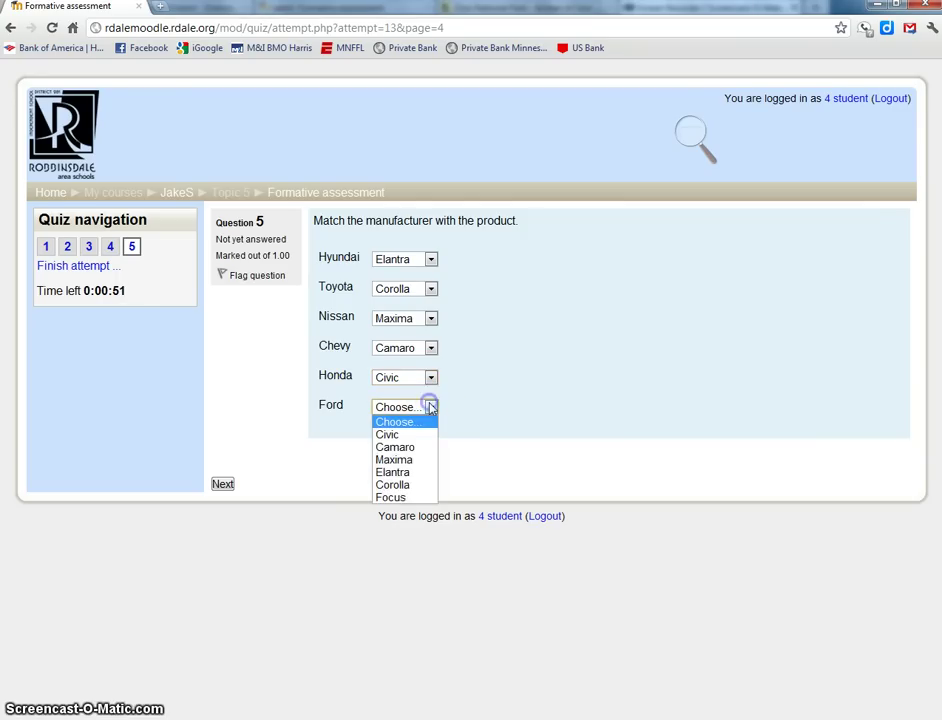
pyautogui.click(418, 498)
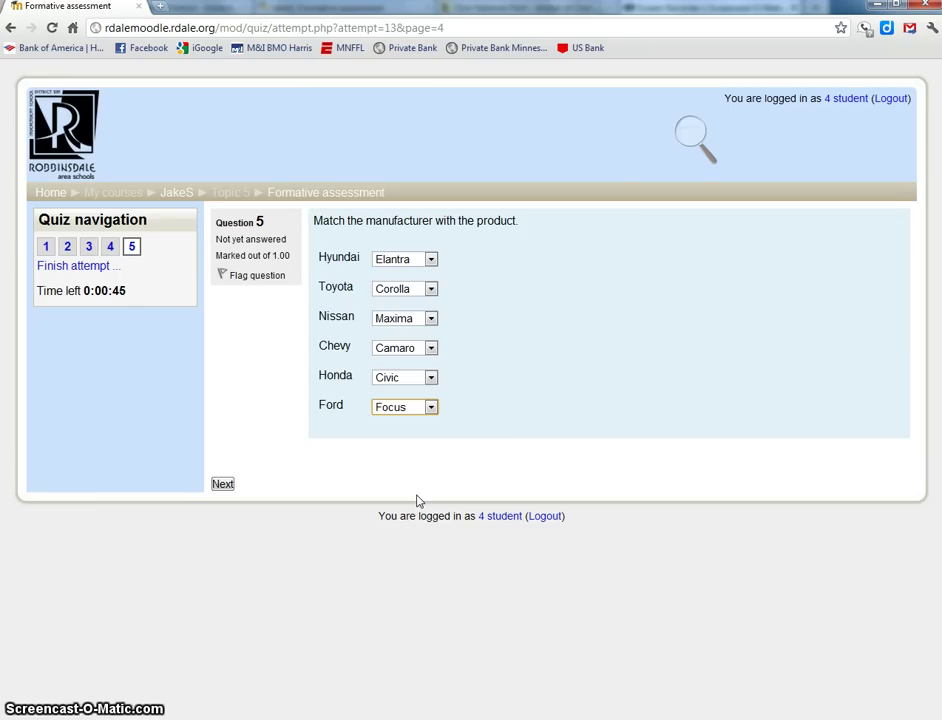
pyautogui.hotkey('ctrl', '-')
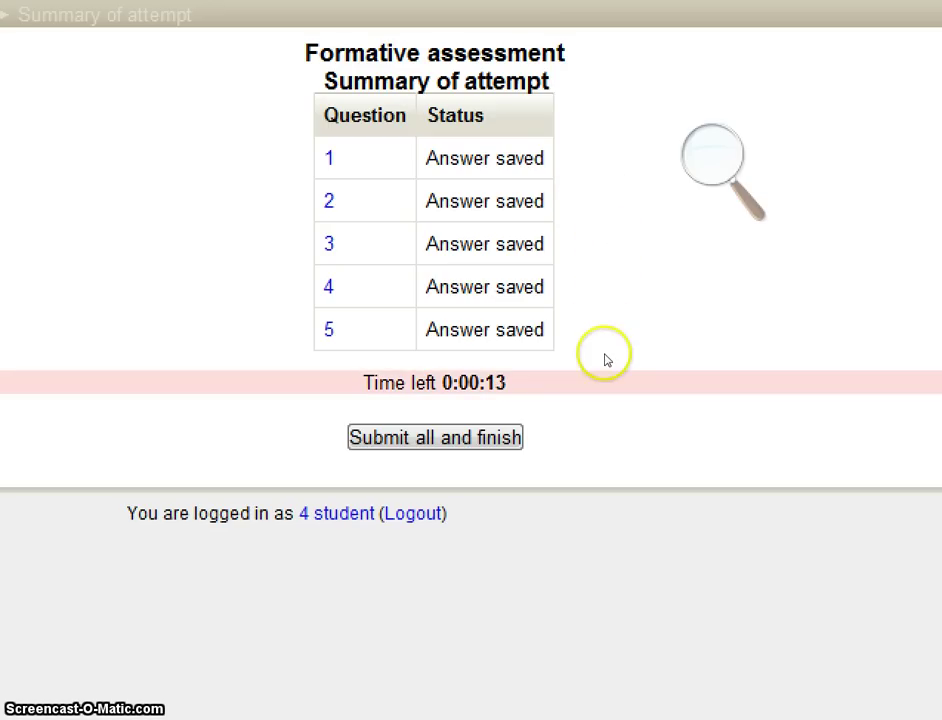
# Choose Submit all and finish and confirm it in the dialog
pyautogui.press('Tab')
pyautogui.press('Return')
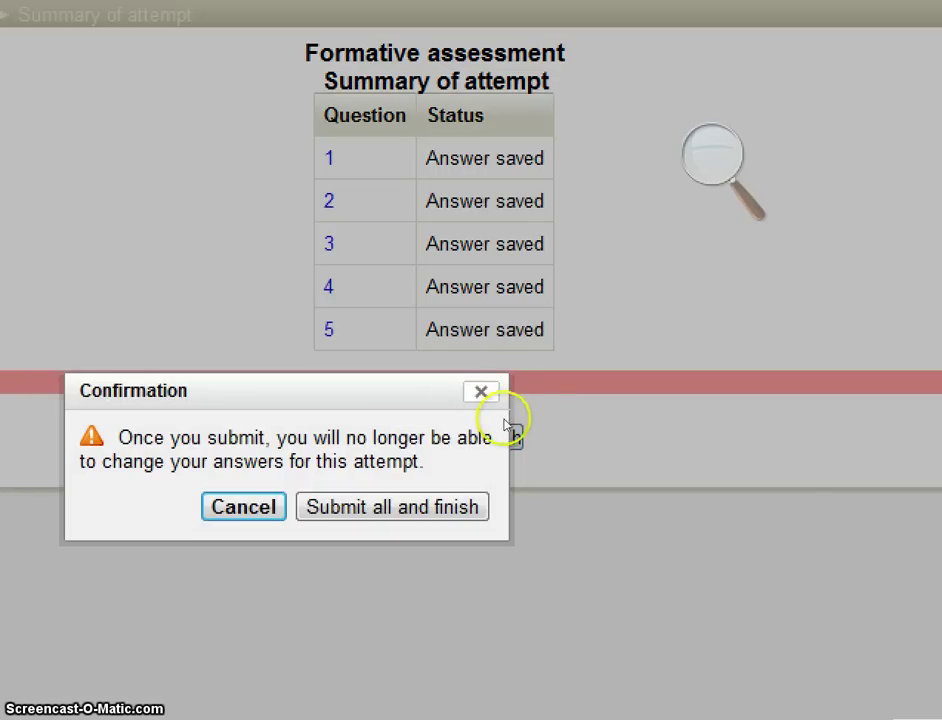
pyautogui.press('Tab')
pyautogui.press('Return')
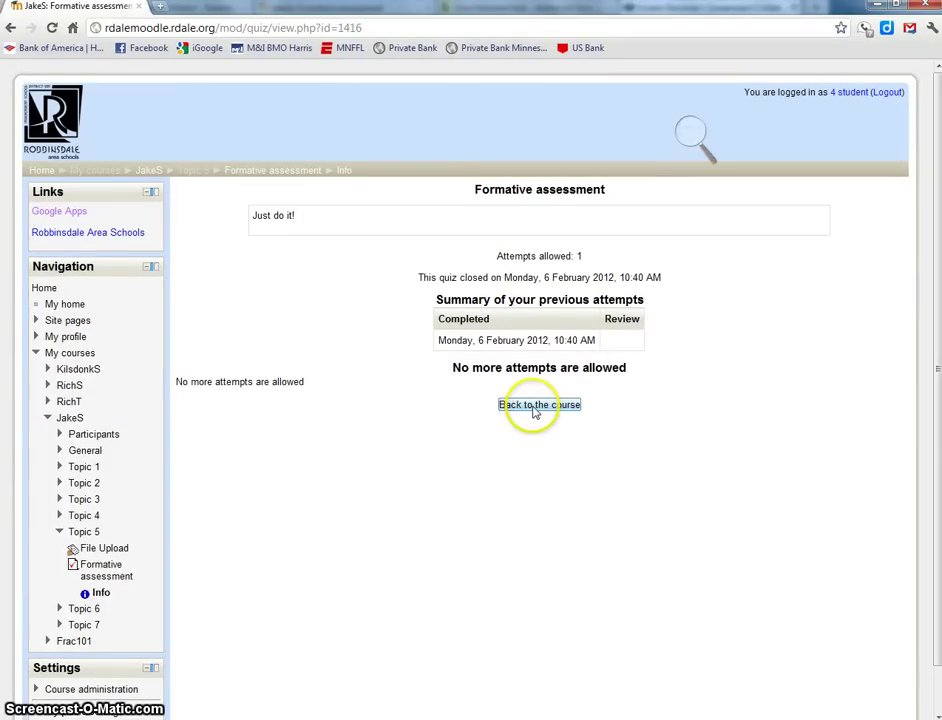
# Go back to the course, then switch to the teacher's Formative assessment quiz page
pyautogui.moveTo(603, 412); pyautogui.dragTo(535, 411)
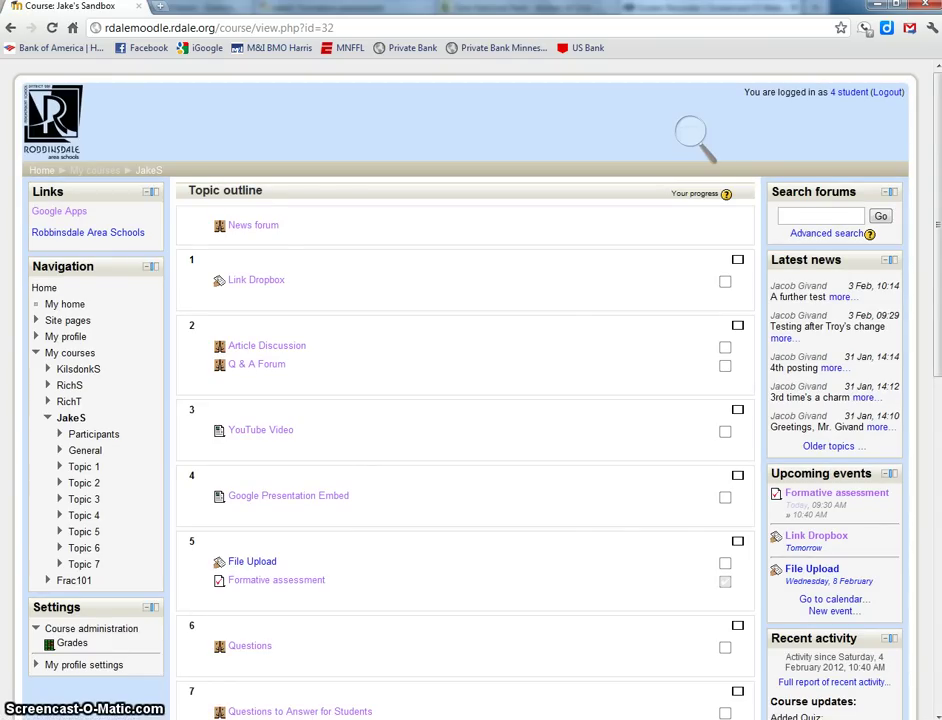
pyautogui.moveTo(95, 719)
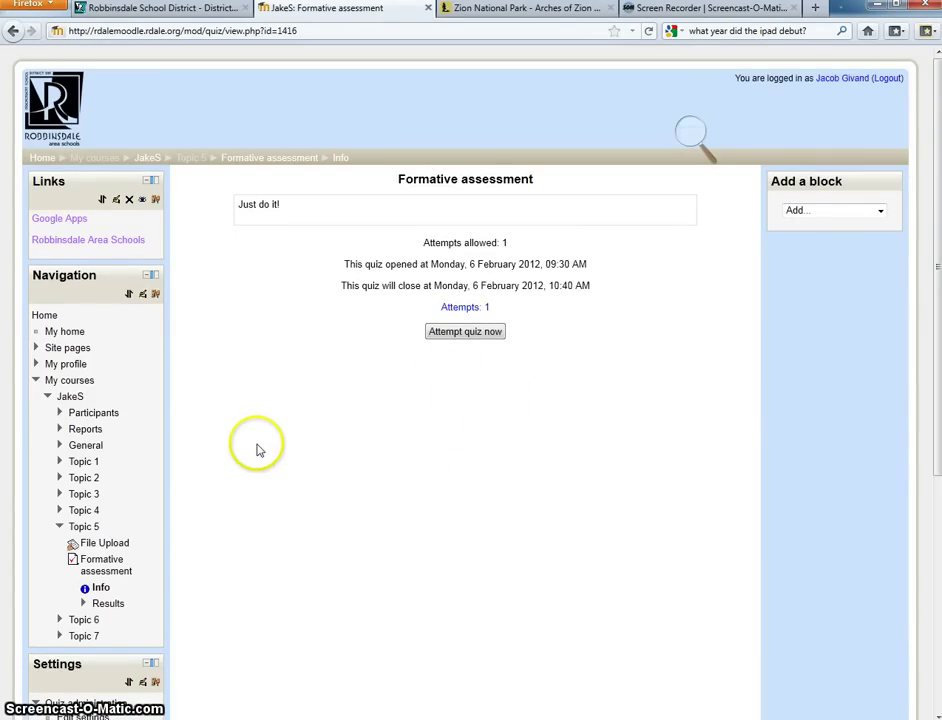
pyautogui.scroll(-2, 257, 450)
pyautogui.scroll(-4, 257, 453)
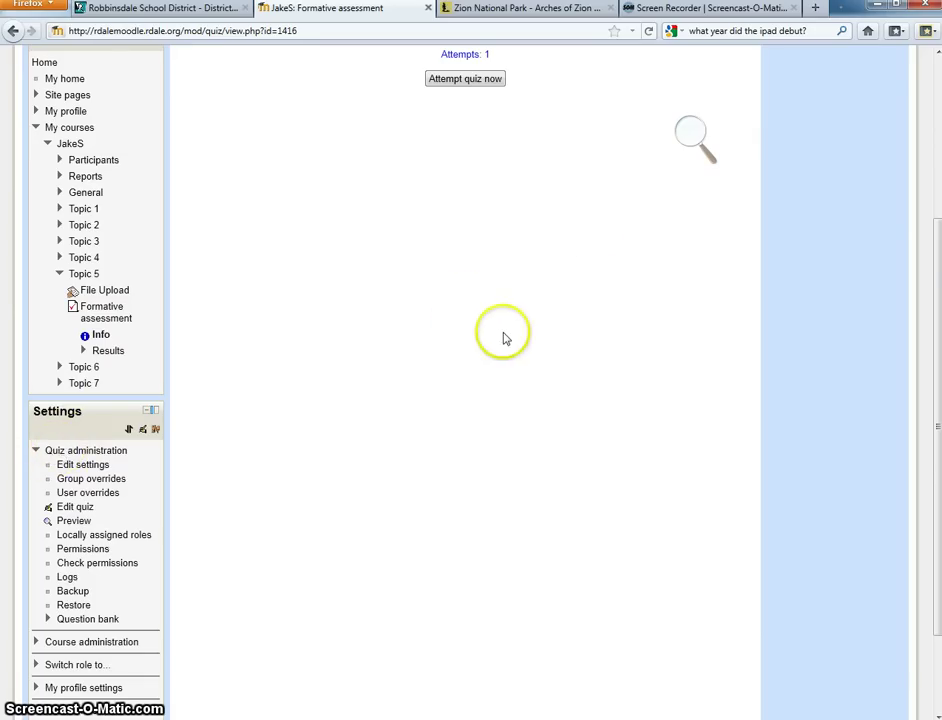
pyautogui.scroll(6, 500, 340)
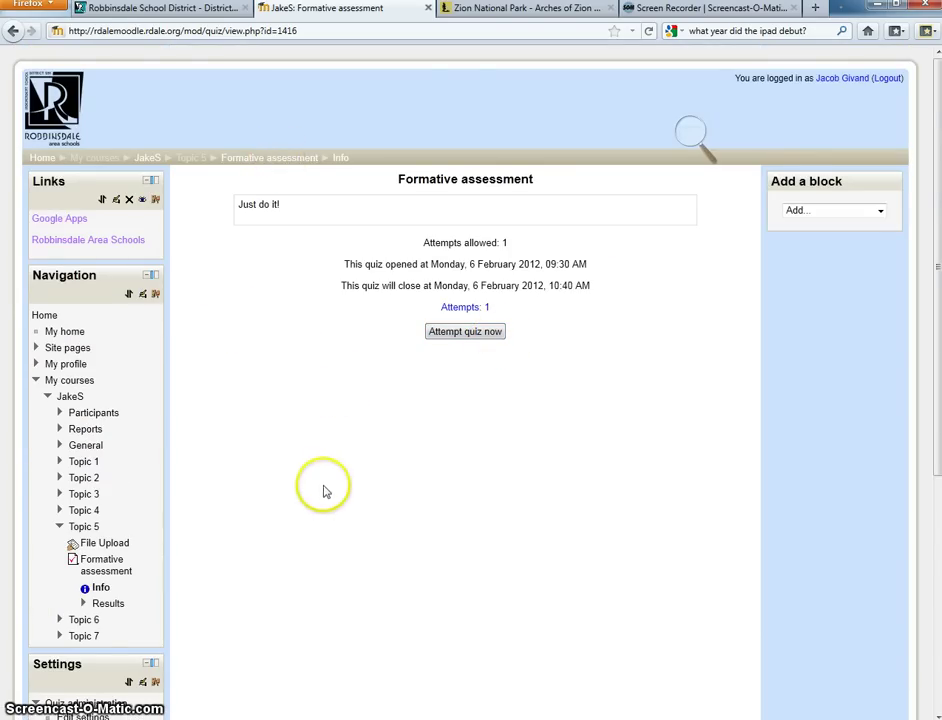
pyautogui.scroll(-8, 326, 496)
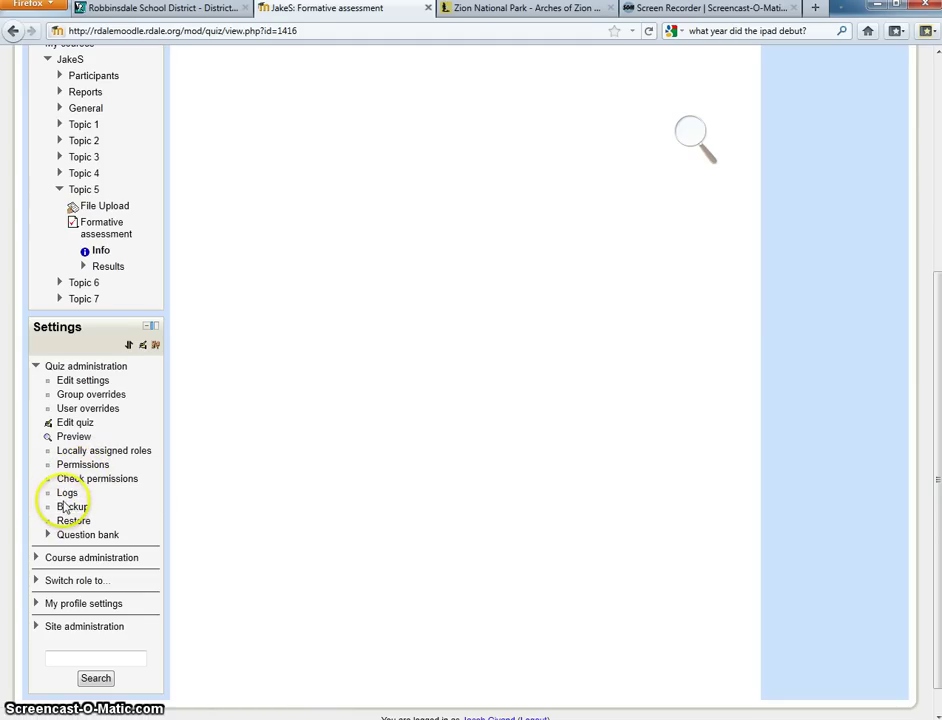
pyautogui.click(67, 508)
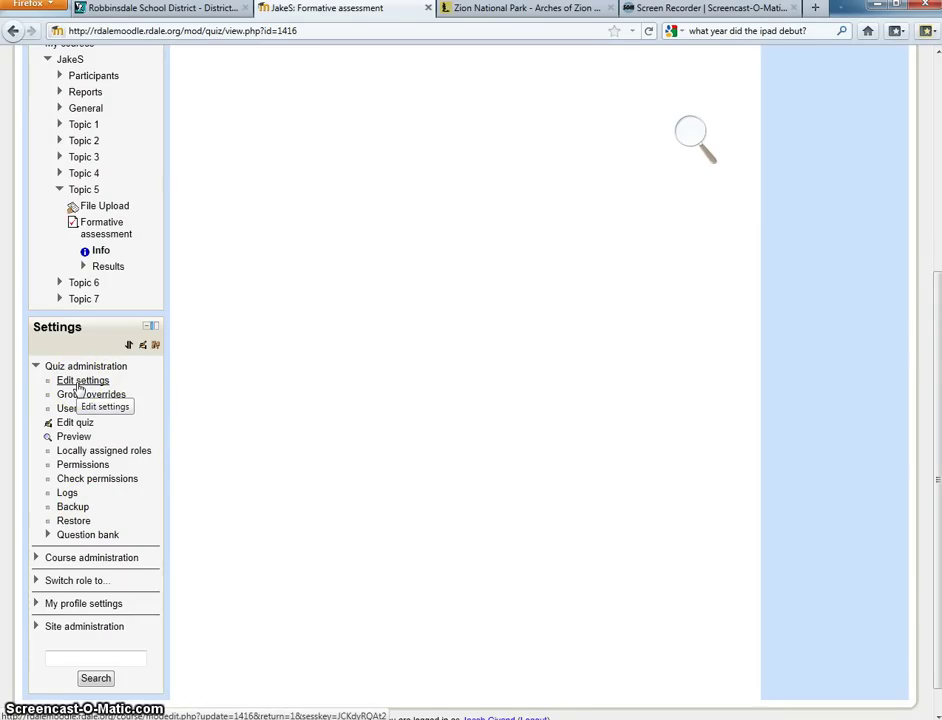
# Open Edit settings under Quiz administration and scroll through the Updating Quiz form
pyautogui.click(80, 383)
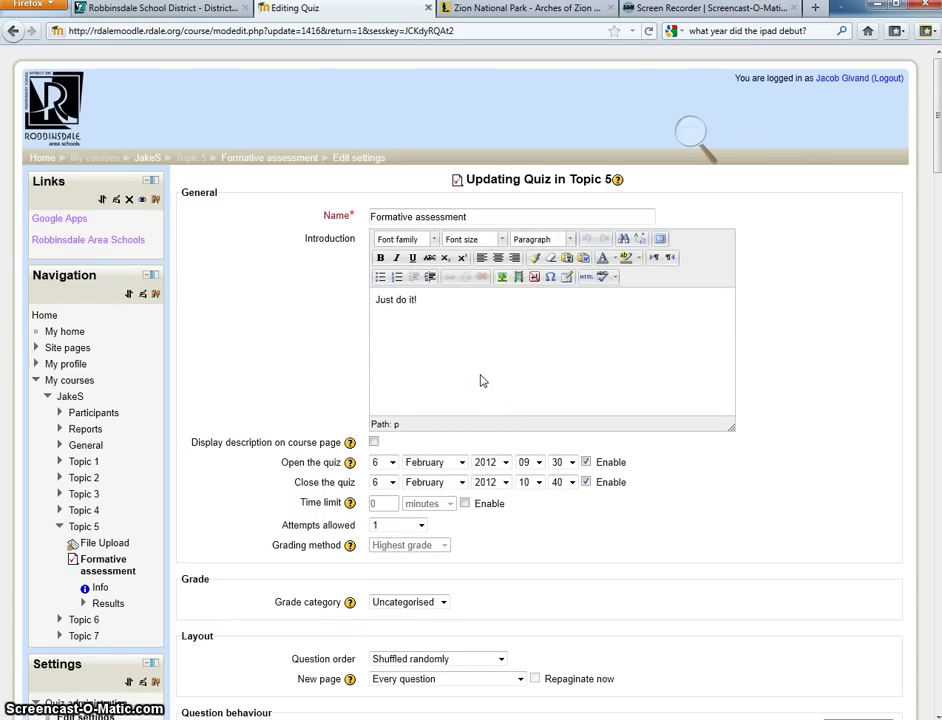
pyautogui.click(520, 368)
pyautogui.click(938, 92)
pyautogui.moveTo(938, 92)
pyautogui.mouseDown()
pyautogui.moveTo(936, 467)
pyautogui.moveTo(919, 677)
pyautogui.moveTo(937, 108)
pyautogui.mouseUp()
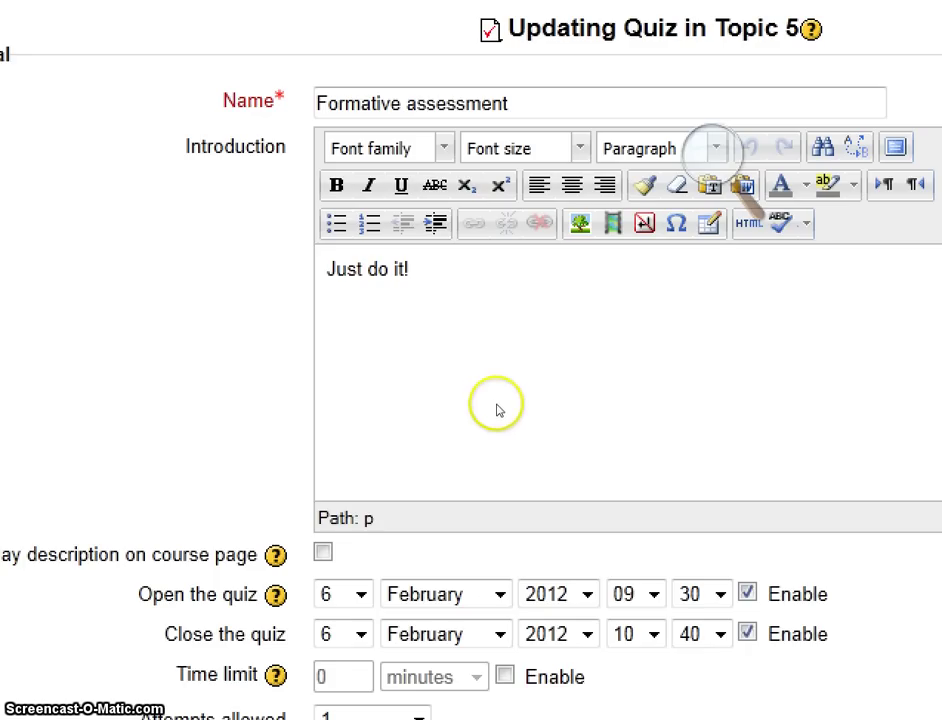
# Uncheck Enable for Open the quiz and Close the quiz, leaving Time limit unchecked
pyautogui.scroll(-3, 605, 403)
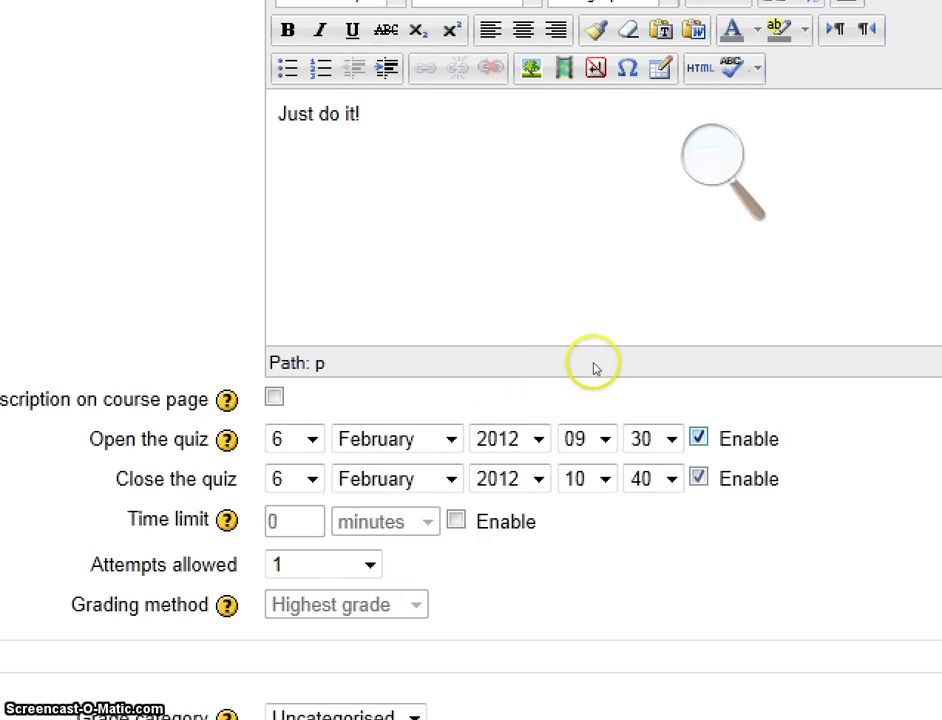
pyautogui.click(588, 366)
pyautogui.click(586, 388)
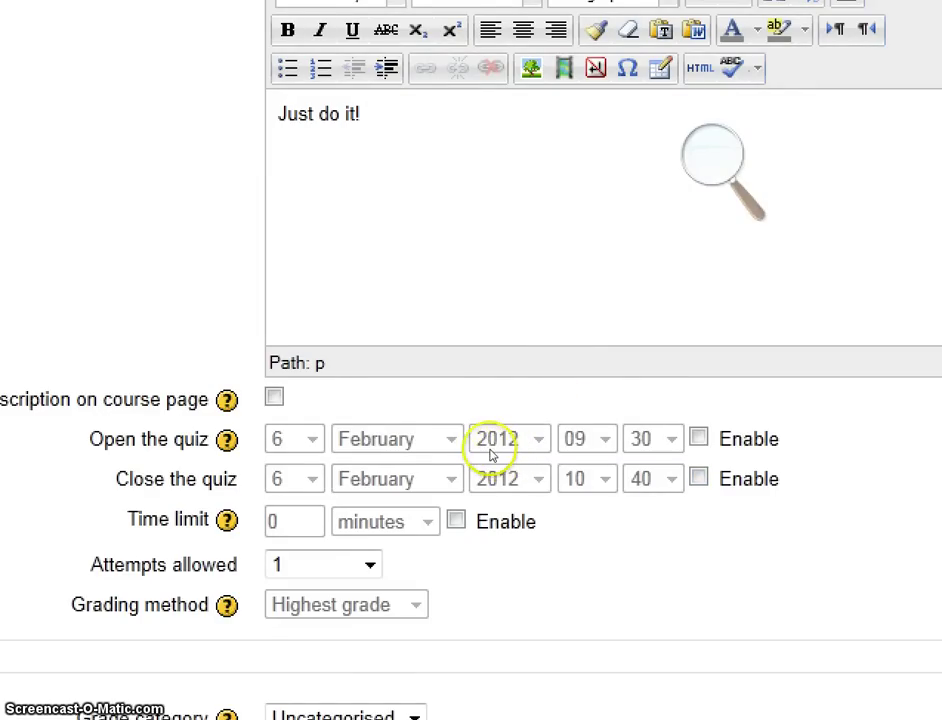
pyautogui.click(465, 406)
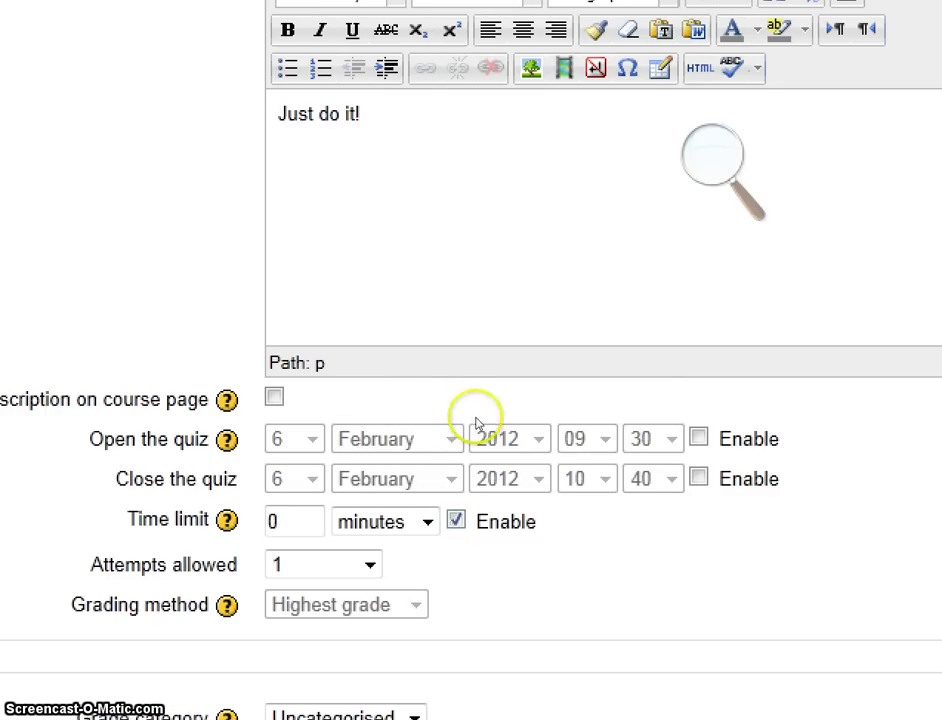
pyautogui.click(464, 404)
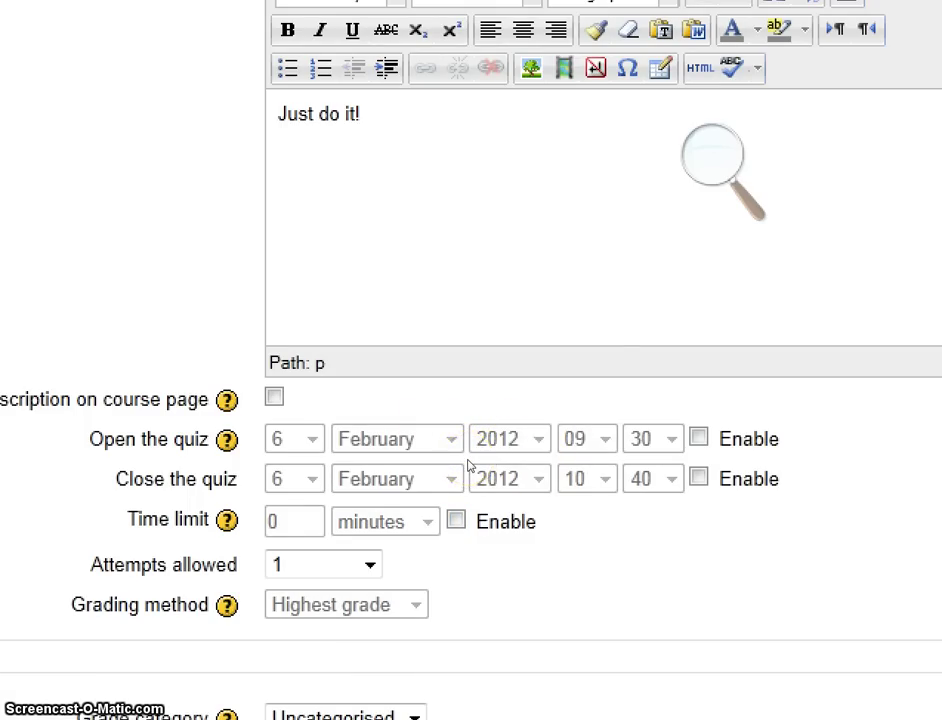
# Set Question order to Shuffled randomly and New page to Every question
pyautogui.scroll(-3, 490, 468)
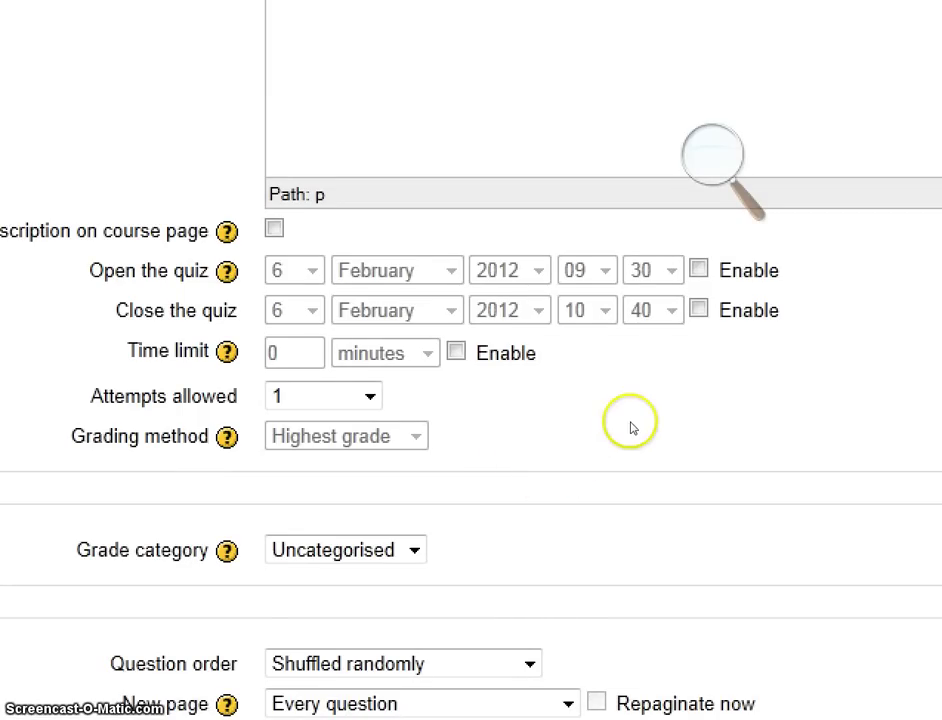
pyautogui.scroll(-3, 636, 445)
pyautogui.scroll(-3, 640, 452)
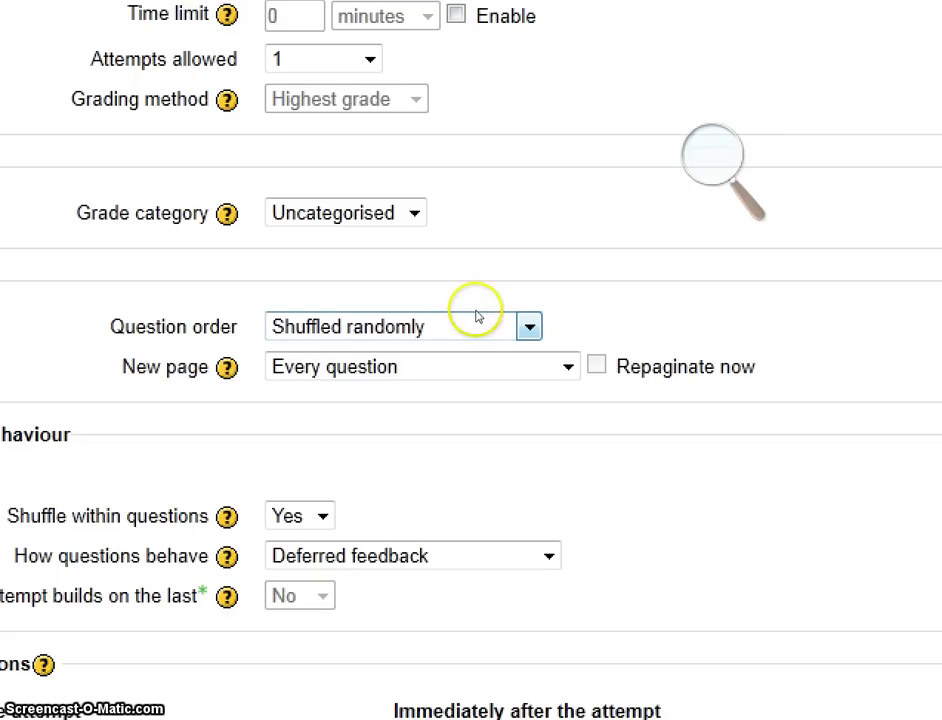
pyautogui.click(502, 318)
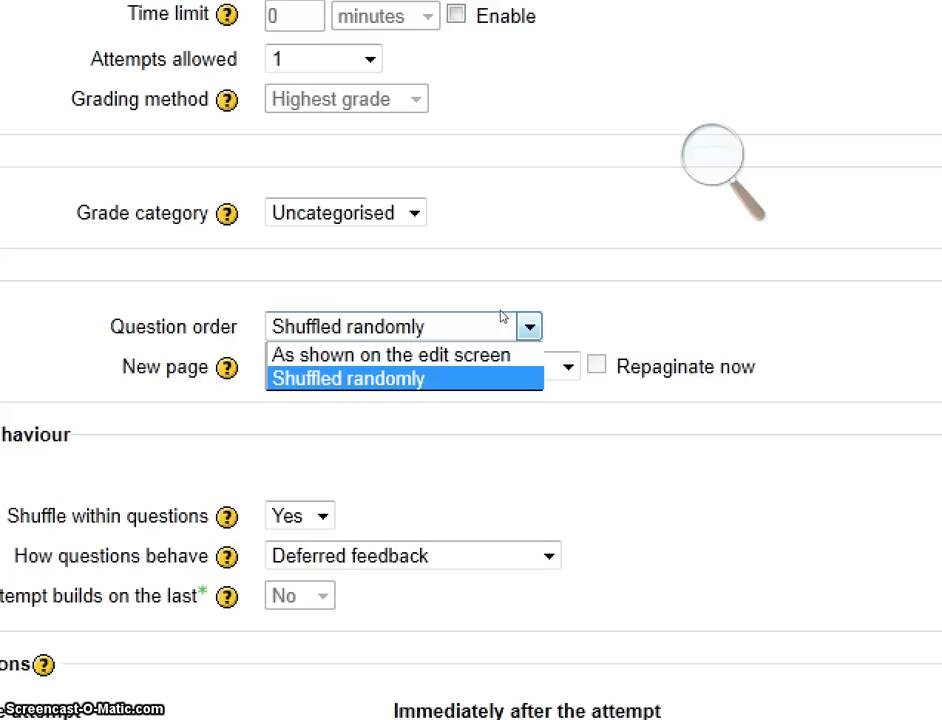
pyautogui.click(514, 310)
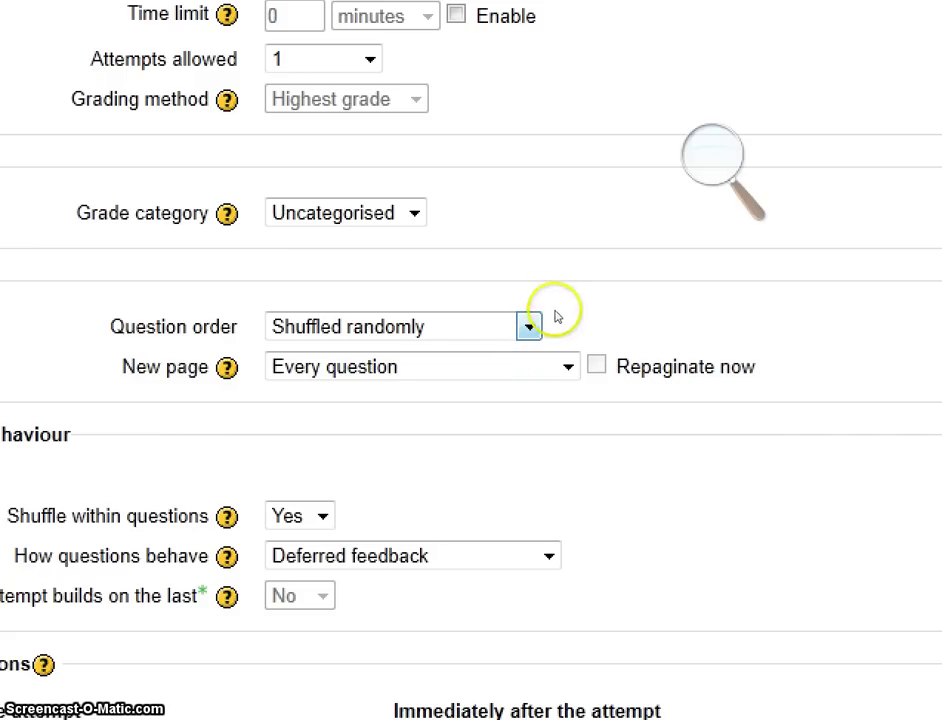
pyautogui.click(521, 330)
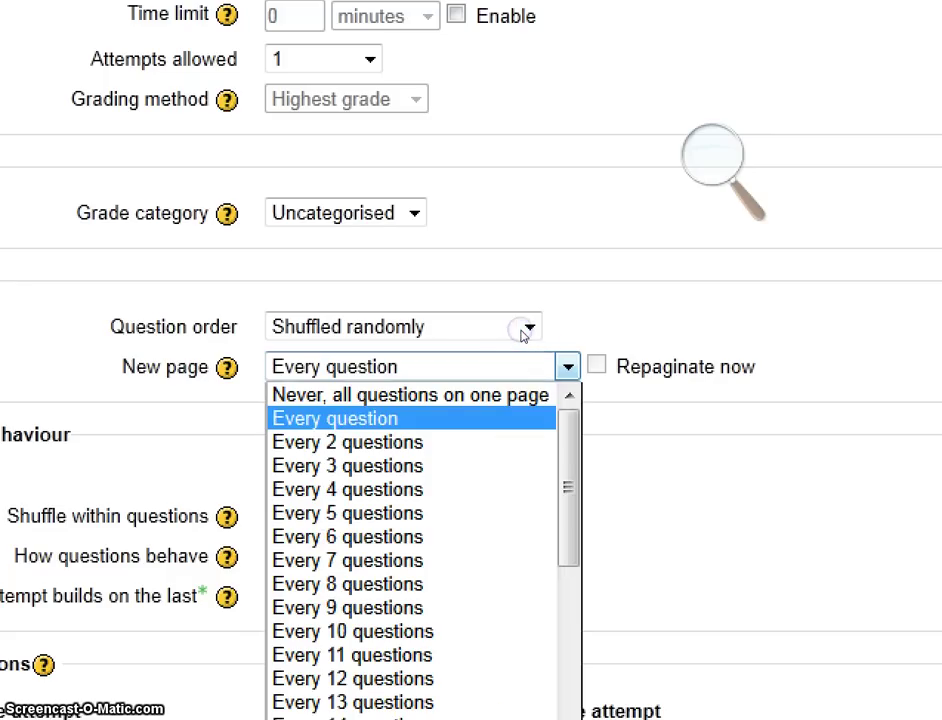
pyautogui.click(521, 333)
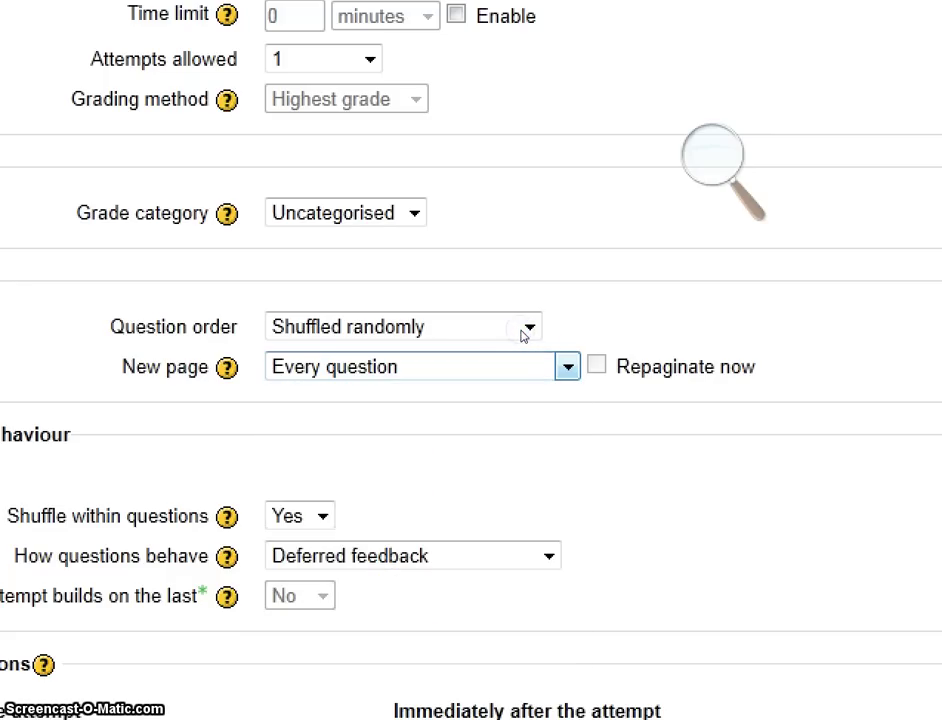
pyautogui.click(605, 443)
pyautogui.scroll(-3, 643, 440)
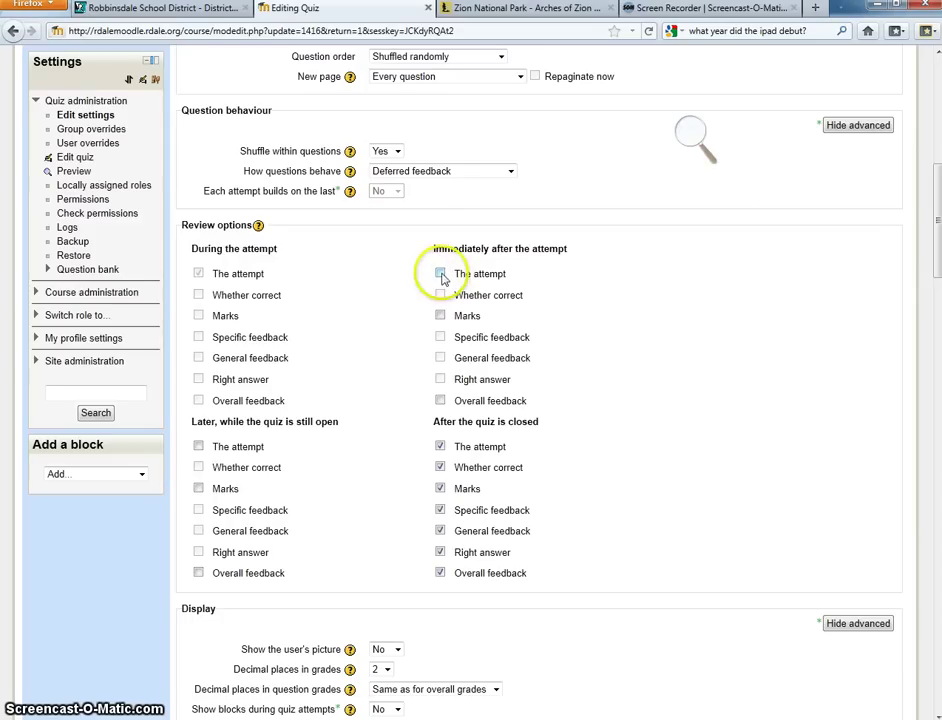
# Tick all six review items under 'Immediately after the attempt', from the attempt to overall feedback
pyautogui.click(440, 274)
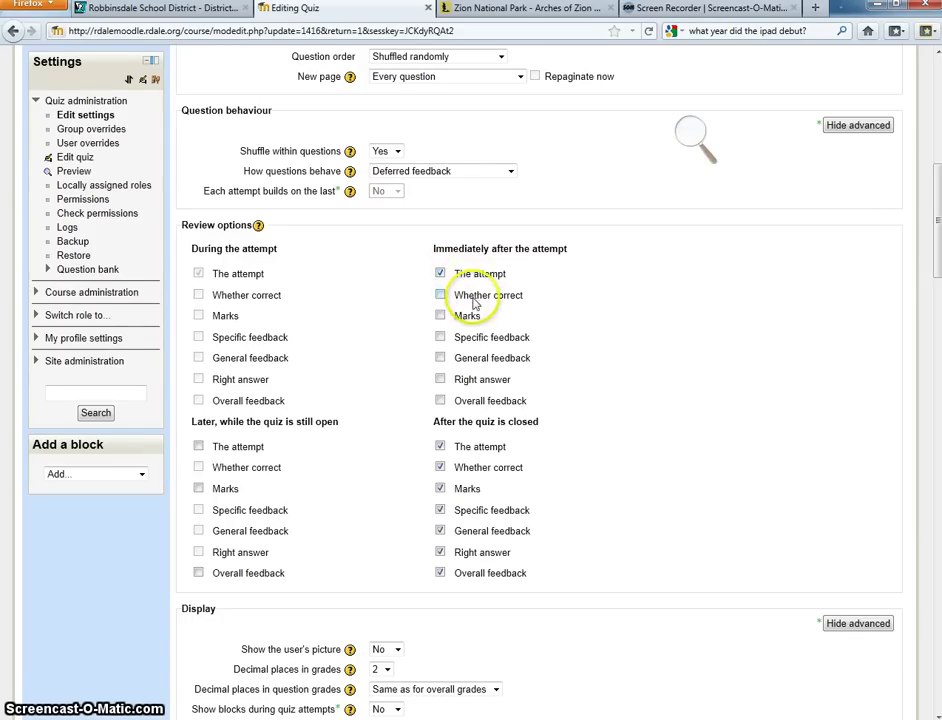
pyautogui.click(440, 295)
pyautogui.click(440, 338)
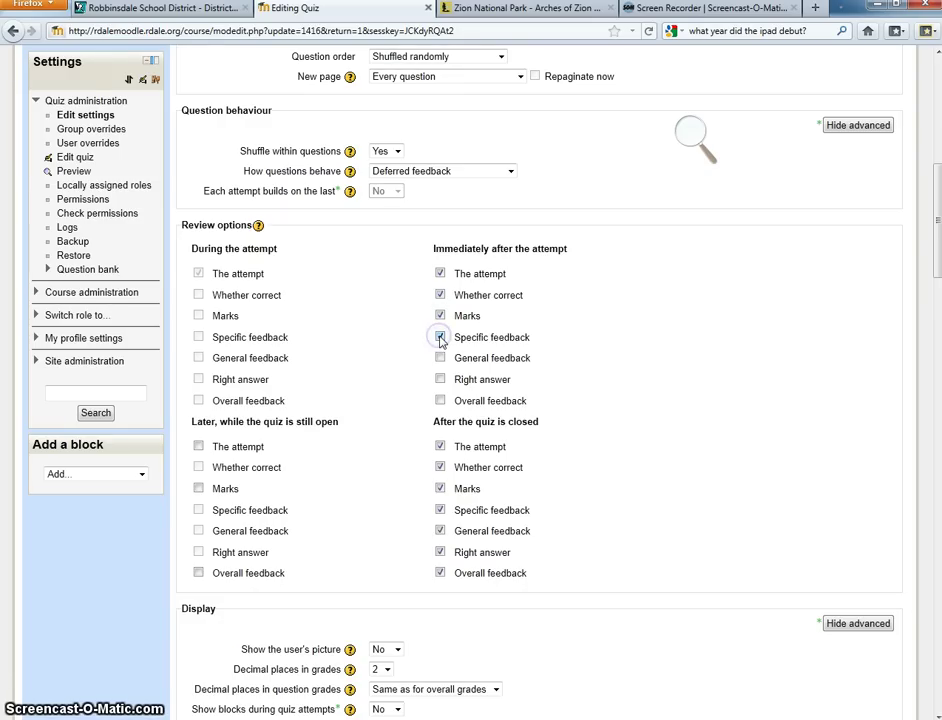
pyautogui.click(440, 357)
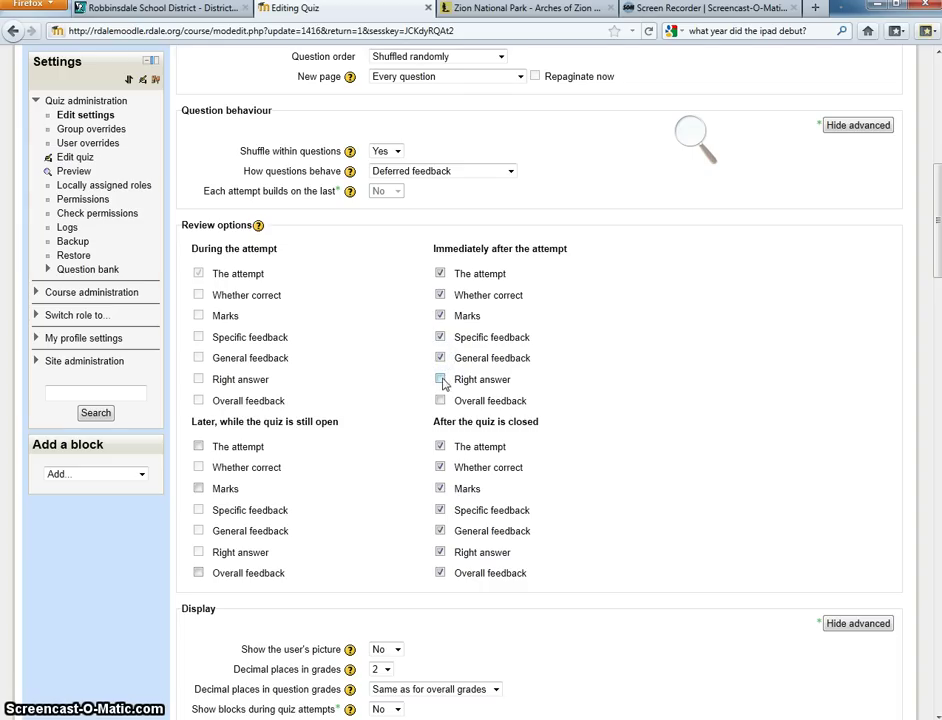
pyautogui.click(440, 380)
pyautogui.click(438, 400)
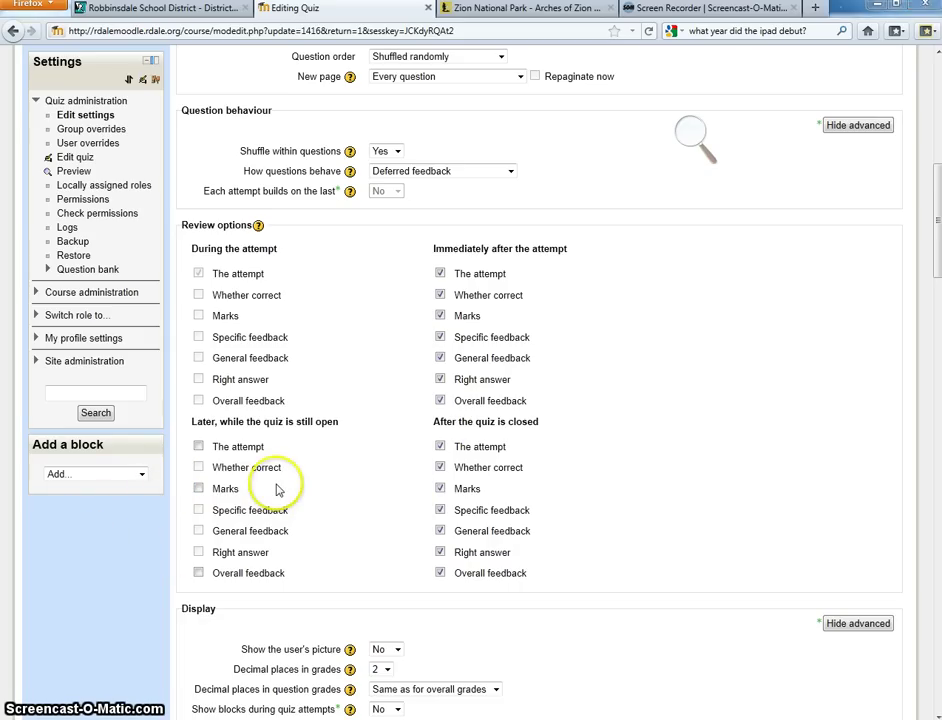
# Tick the review items under 'Later, while the quiz is still open', including the attempt and marks
pyautogui.press('super')
pyautogui.click(374, 458)
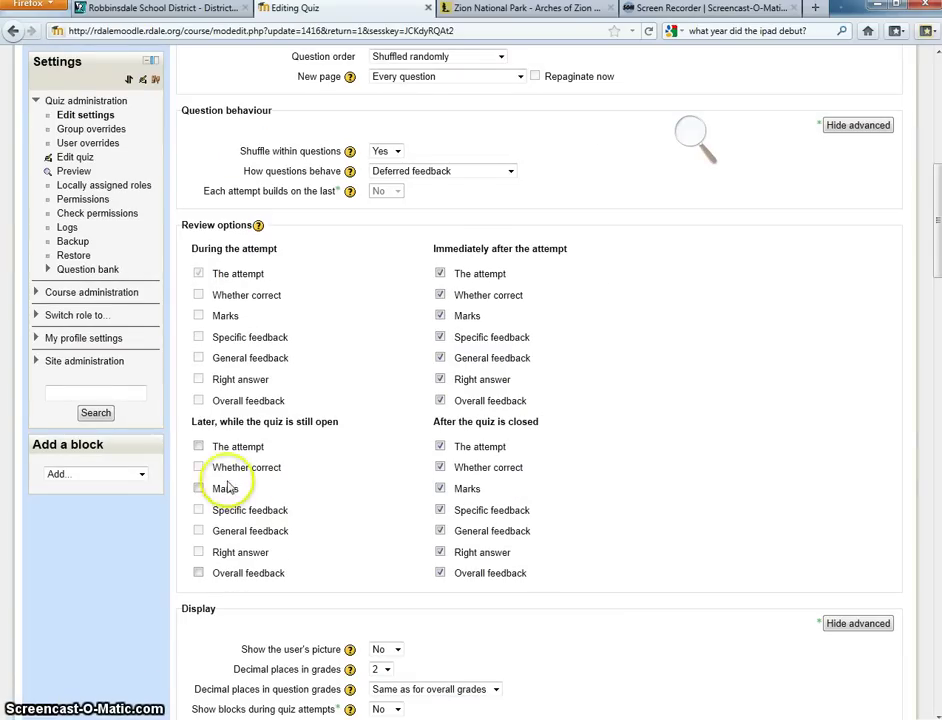
pyautogui.click(199, 447)
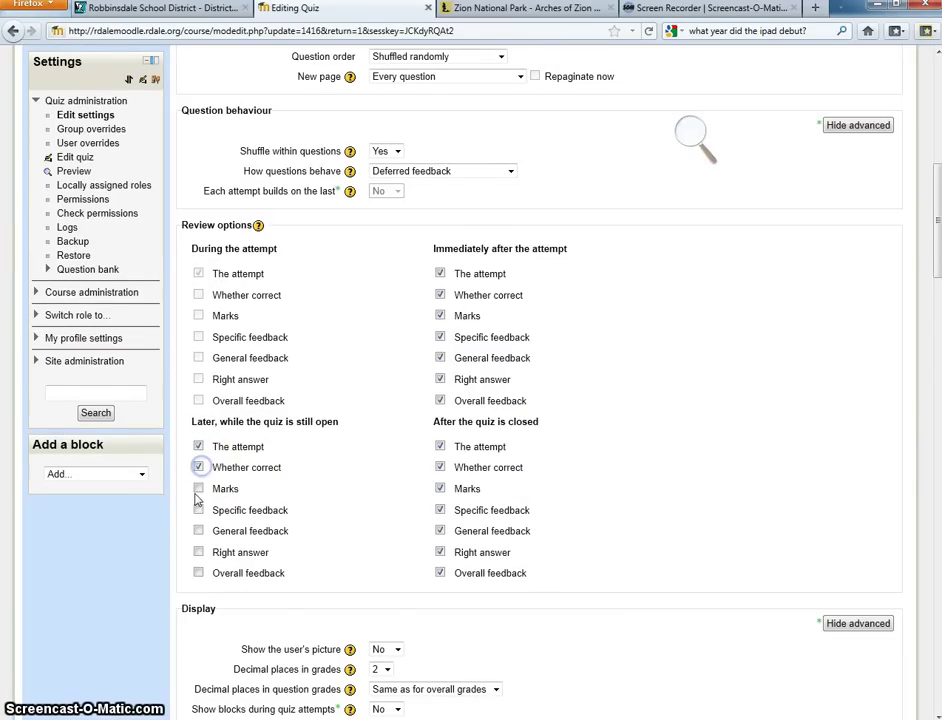
pyautogui.click(199, 489)
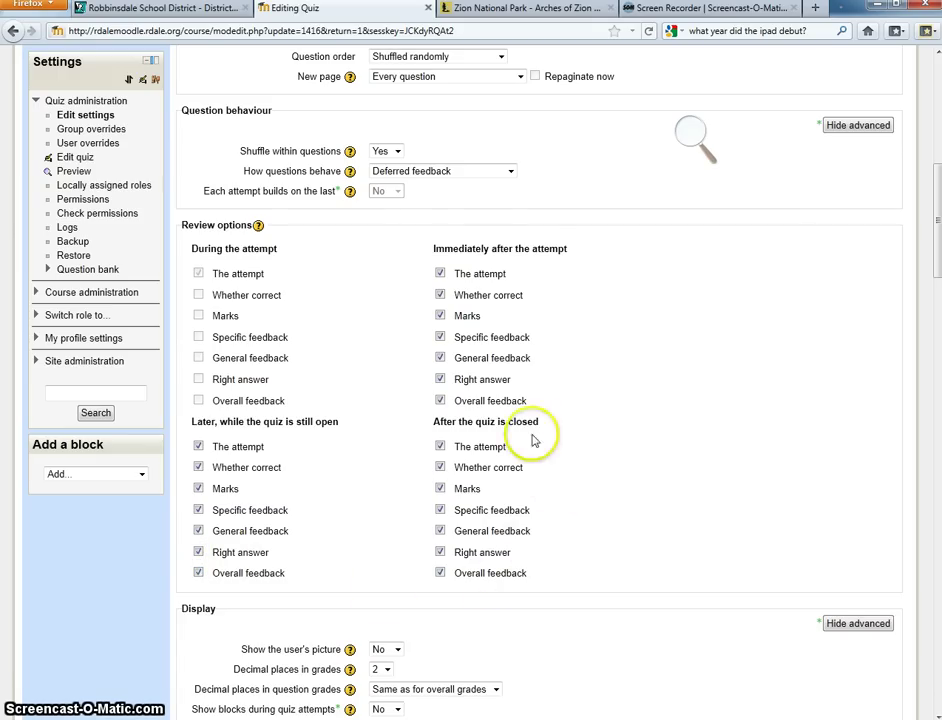
pyautogui.moveTo(453, 422); pyautogui.dragTo(376, 484)
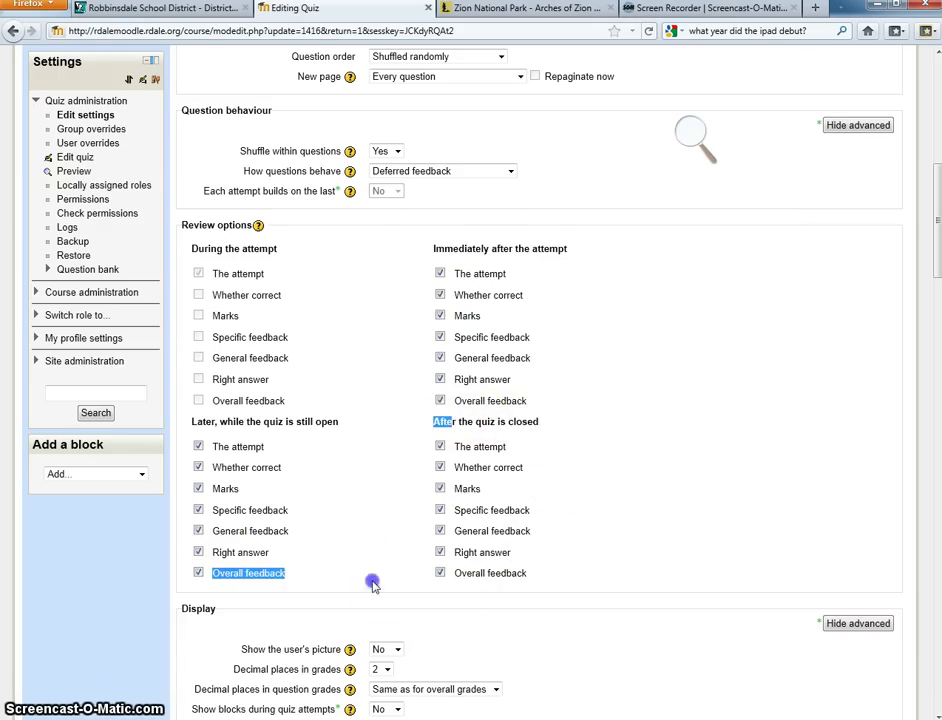
pyautogui.moveTo(373, 587); pyautogui.dragTo(558, 471)
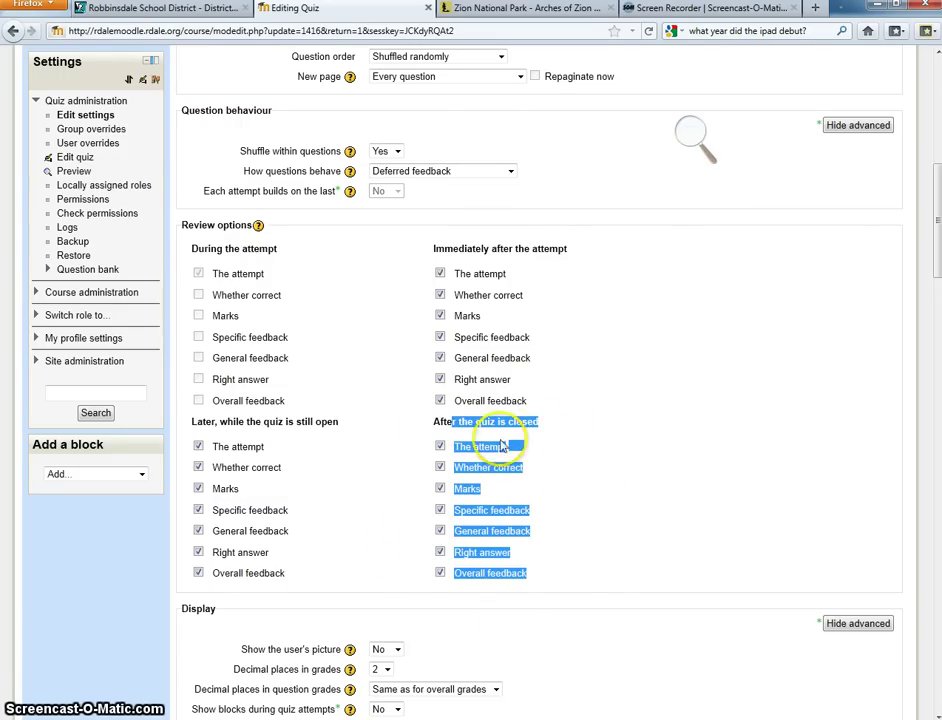
pyautogui.click(640, 583)
pyautogui.scroll(-5, 595, 640)
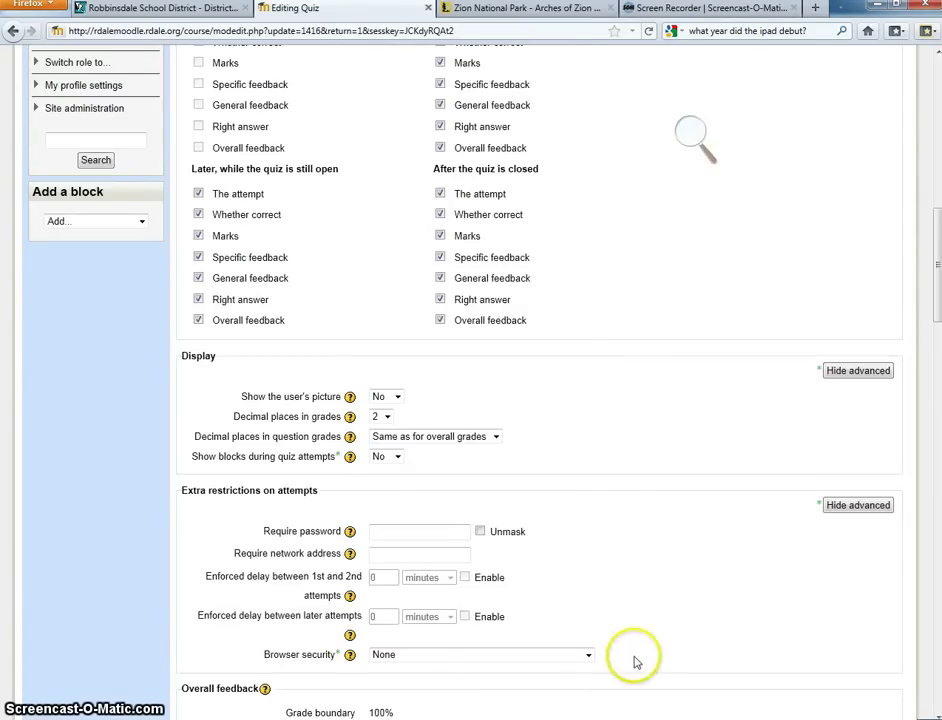
pyautogui.scroll(-7, 658, 656)
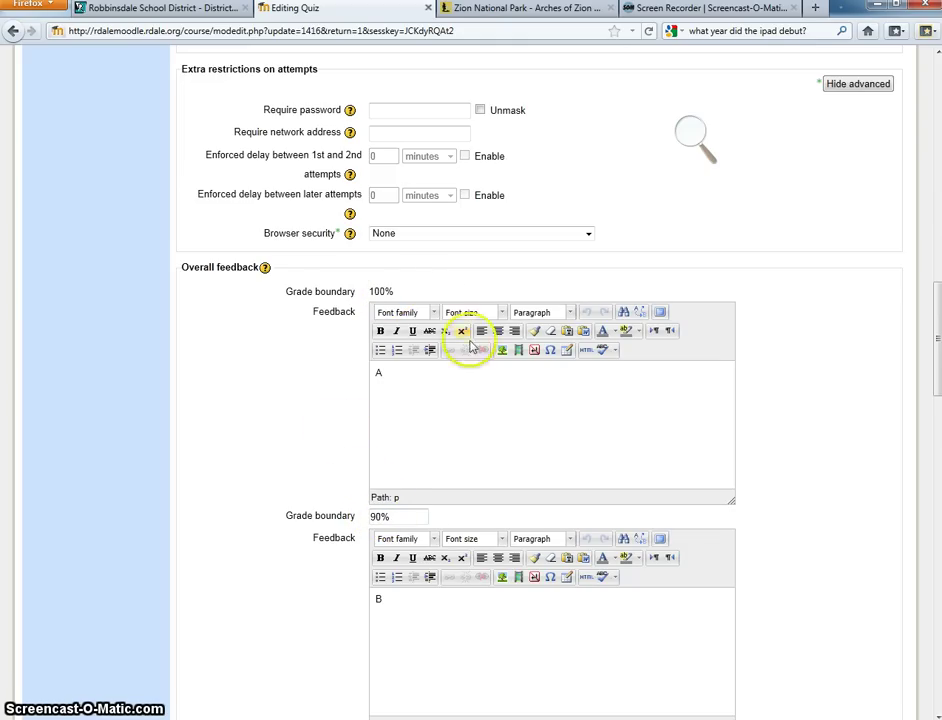
pyautogui.scroll(-5, 530, 500)
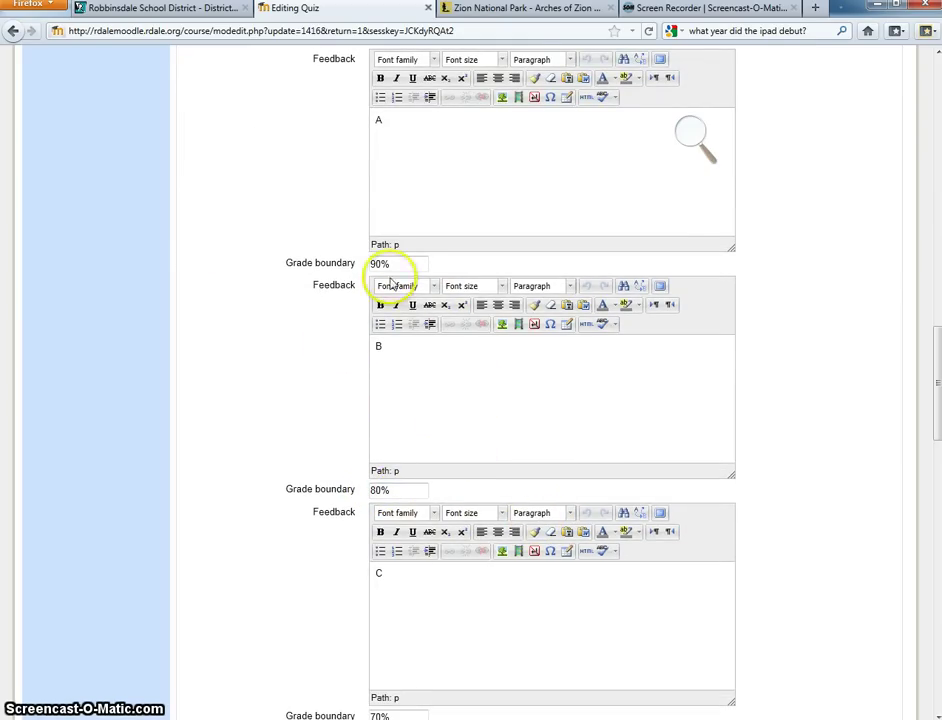
pyautogui.scroll(-15, 549, 560)
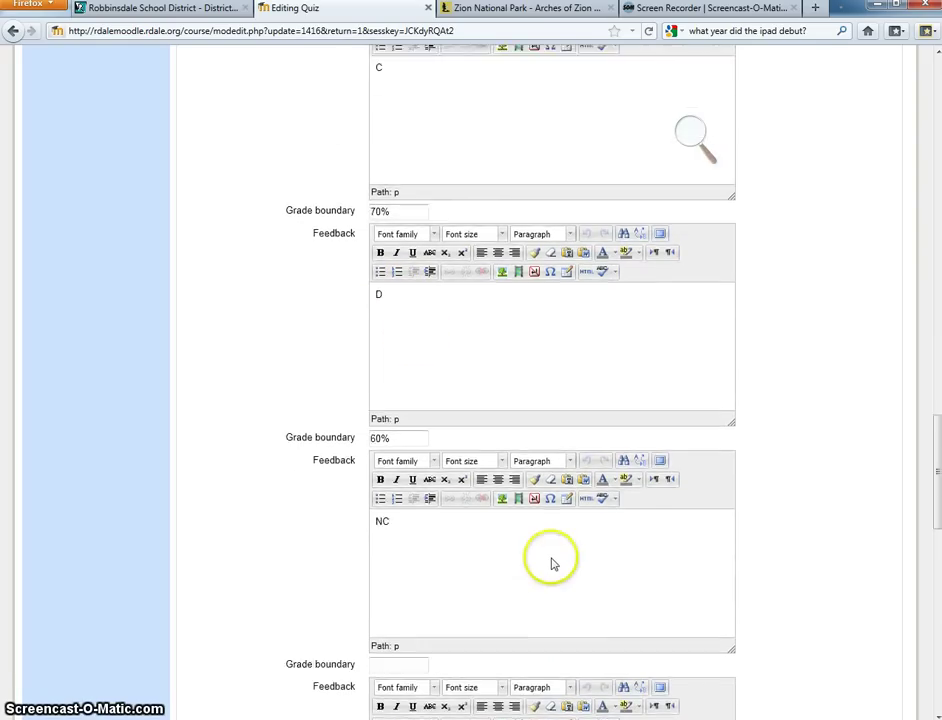
pyautogui.scroll(-3, 549, 567)
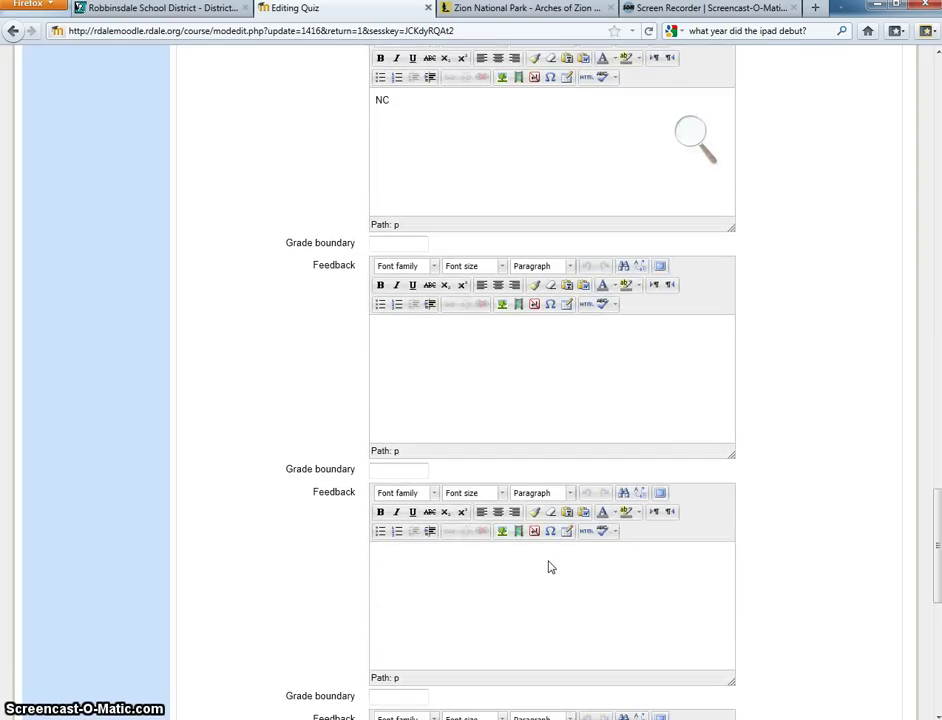
pyautogui.scroll(-1, 548, 567)
pyautogui.scroll(-3, 549, 566)
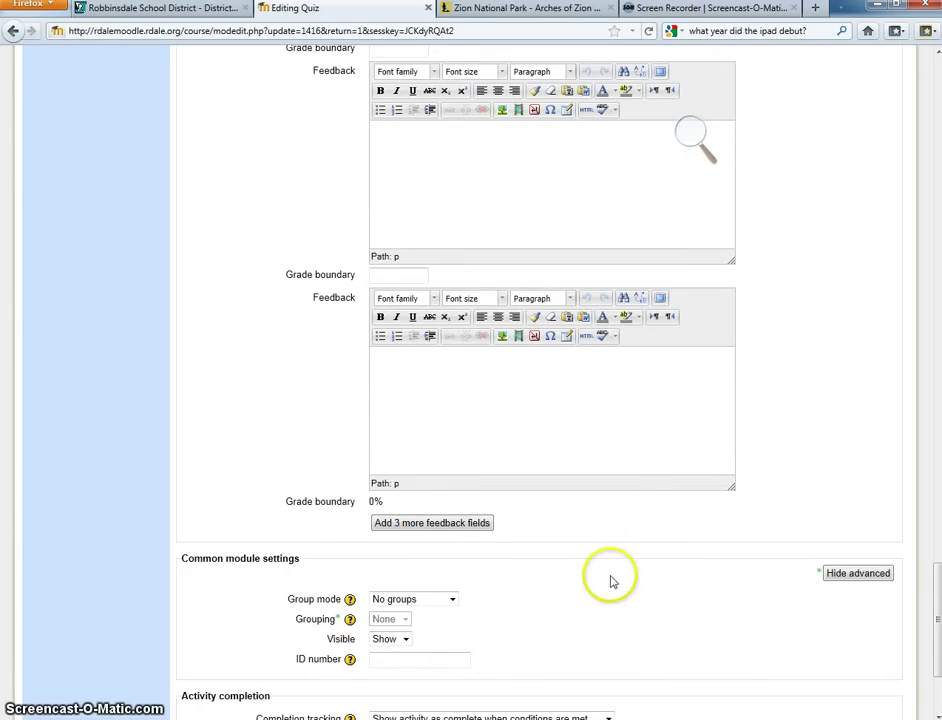
pyautogui.scroll(-4, 606, 578)
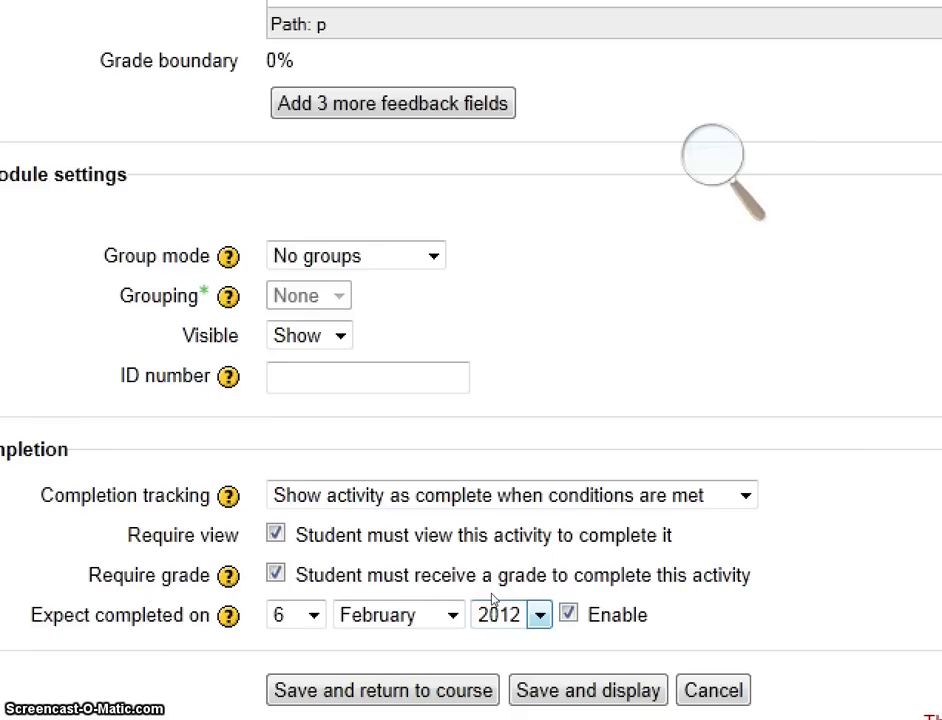
# Finish the Activity completion settings: require view and grade, expected by 6 February 2012
pyautogui.click(501, 619)
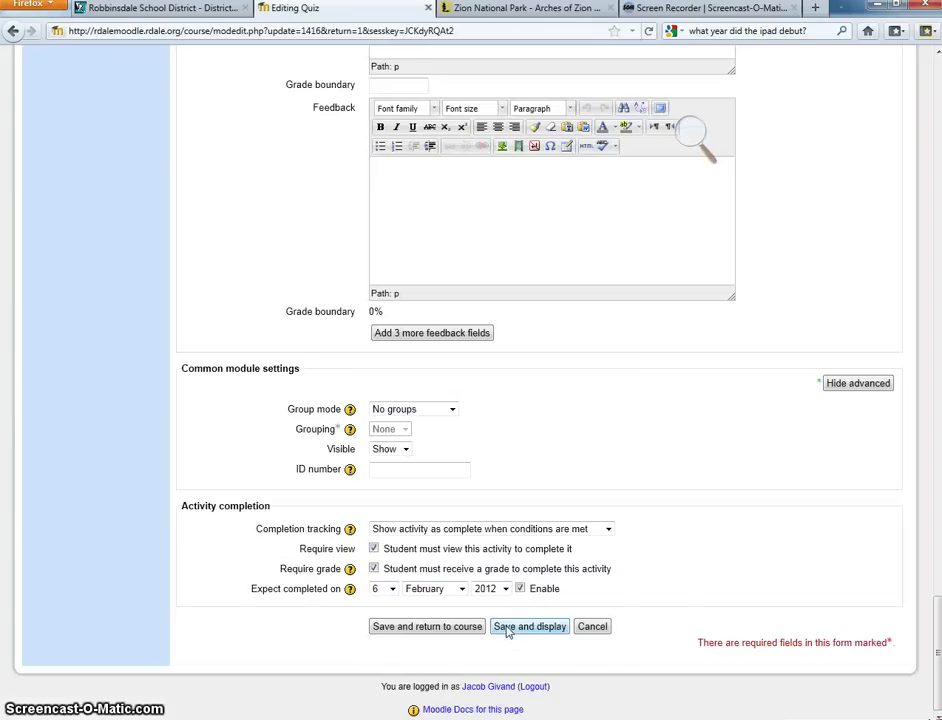
# Save the quiz settings and display the Formative assessment page, which shows 2 attempts
pyautogui.click(544, 686)
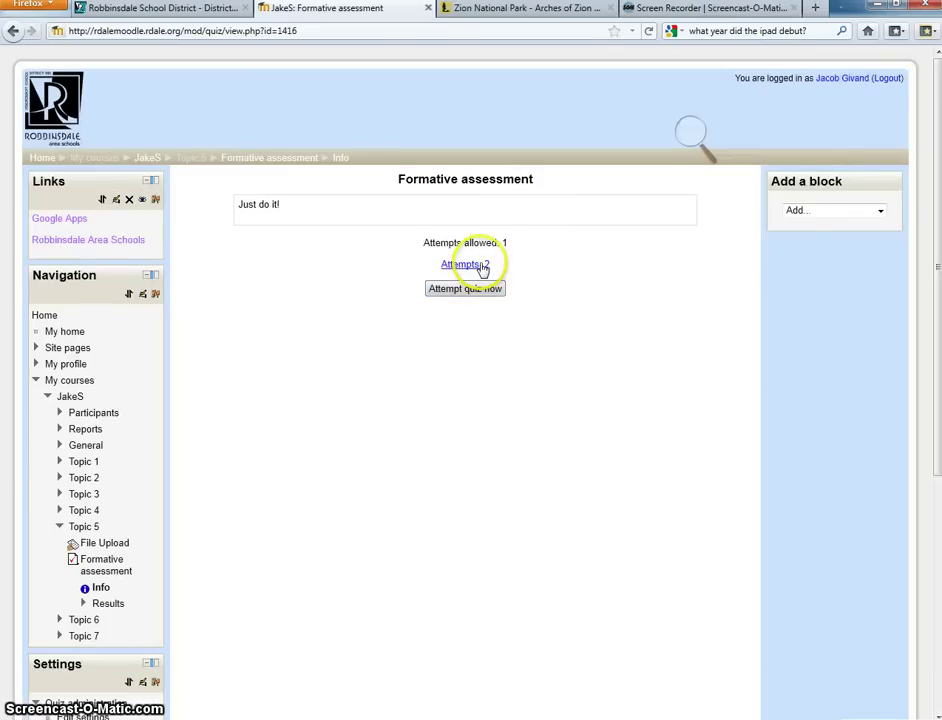
# Open the report of the 2 attempts and inspect the ungraded question 5 responses
pyautogui.click(490, 267)
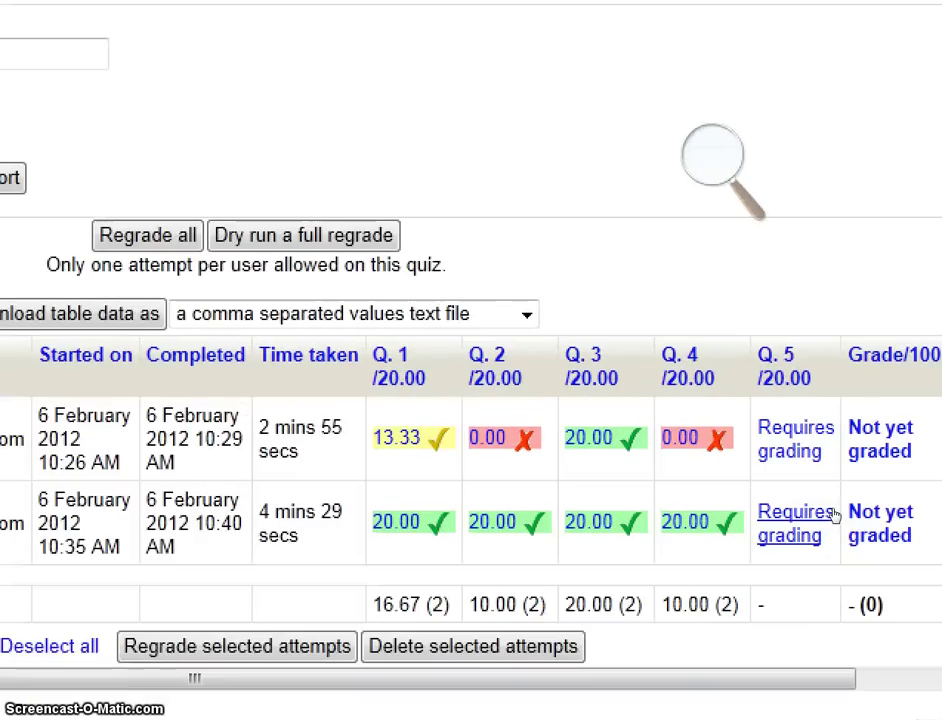
pyautogui.click(828, 512)
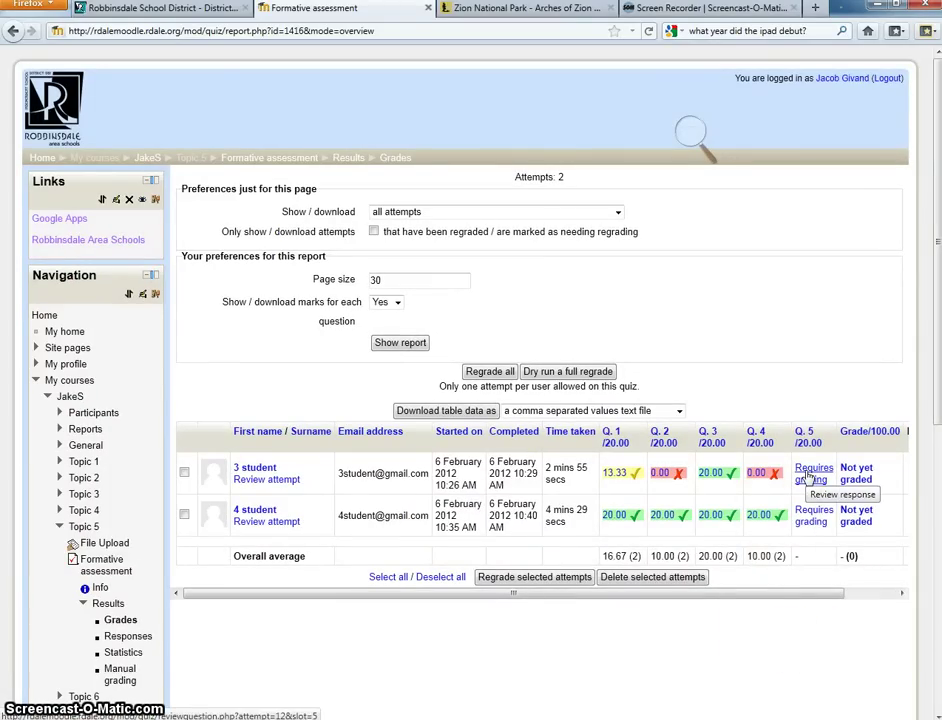
pyautogui.click(858, 476)
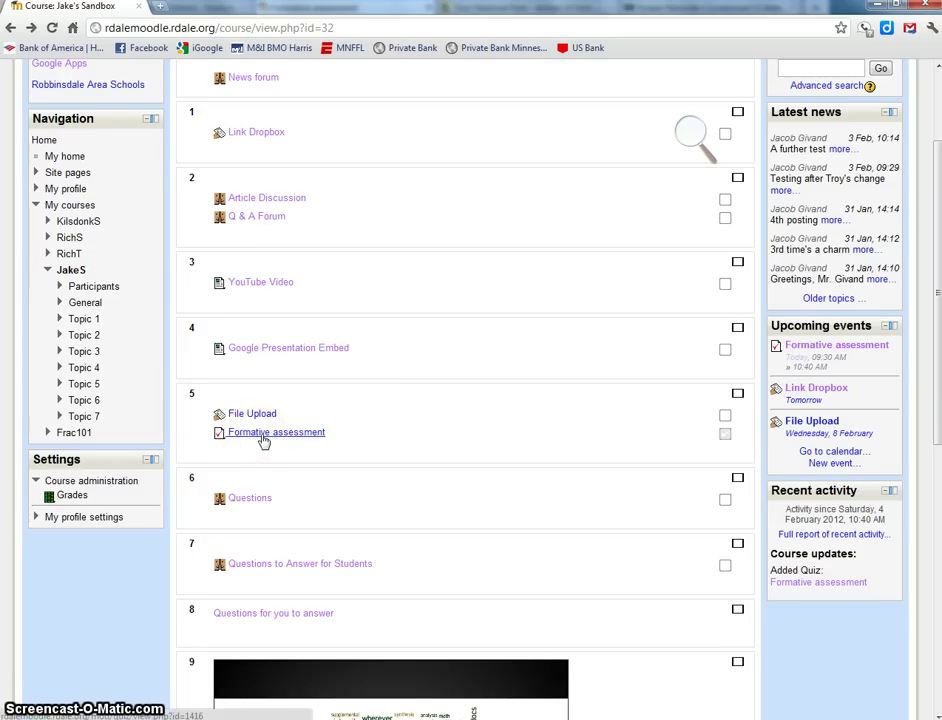
# Open the 'Formative assessment' quiz listed under Topic 5 on the course page
pyautogui.click(262, 436)
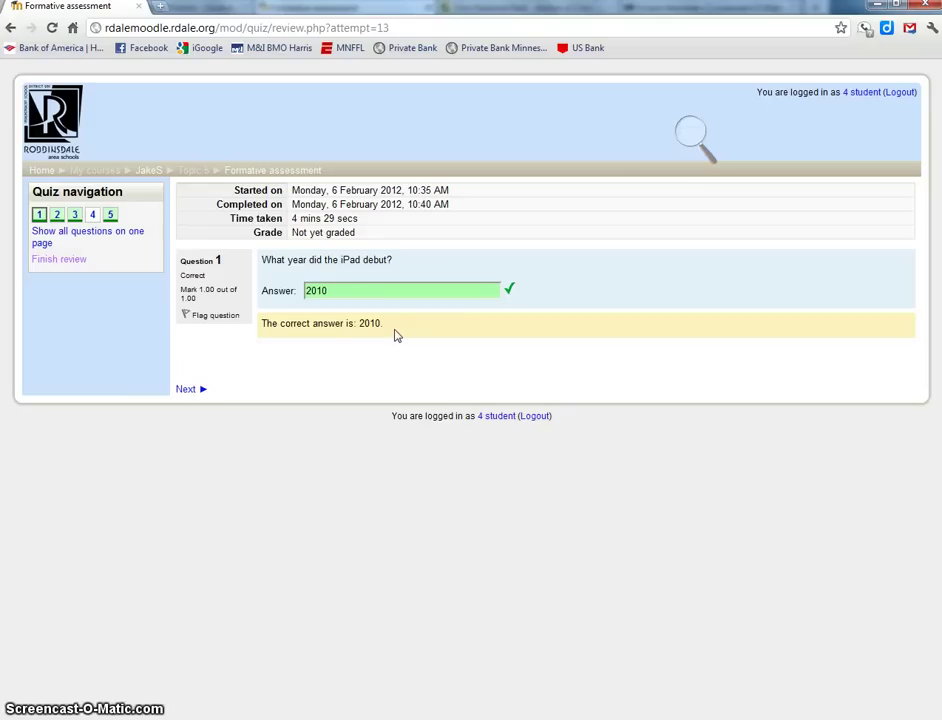
# Show all five reviewed questions on one page, down to question 5's carmaker matches
pyautogui.click(46, 238)
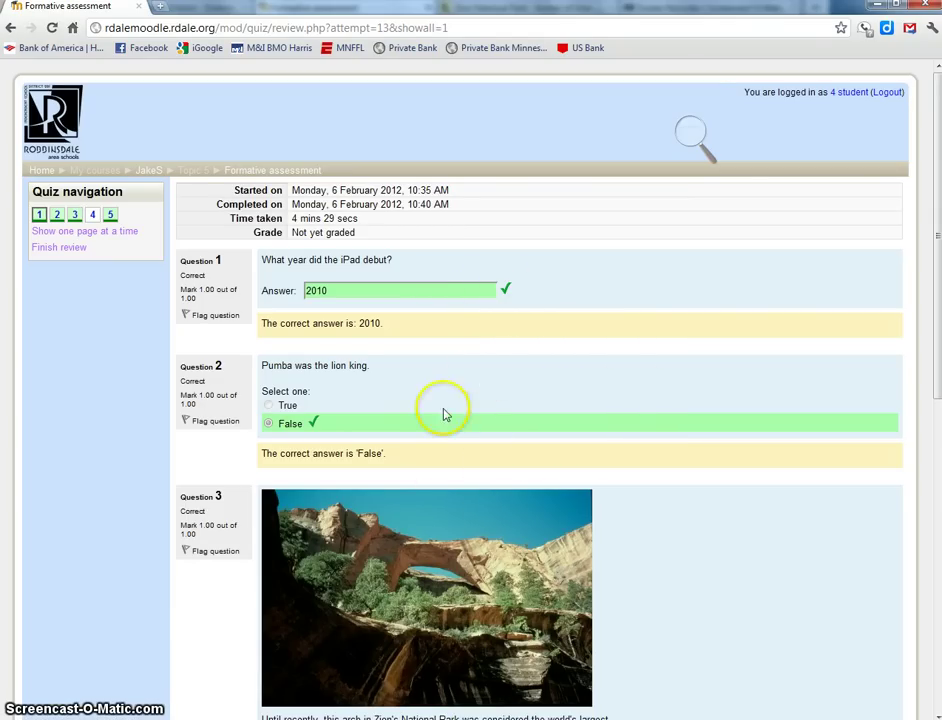
pyautogui.scroll(-2, 557, 400)
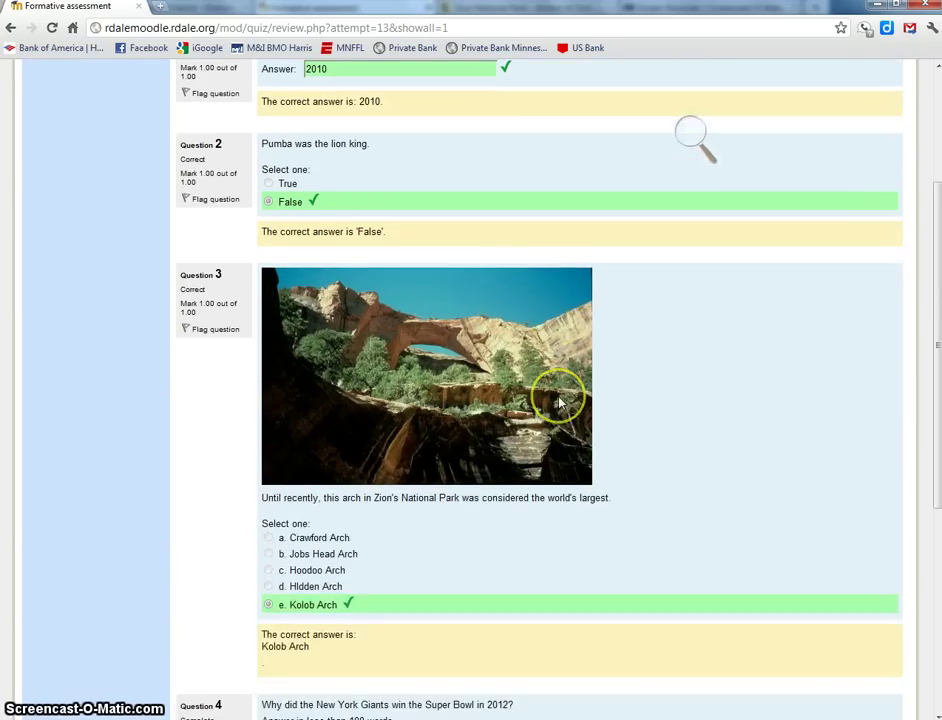
pyautogui.scroll(-1, 560, 403)
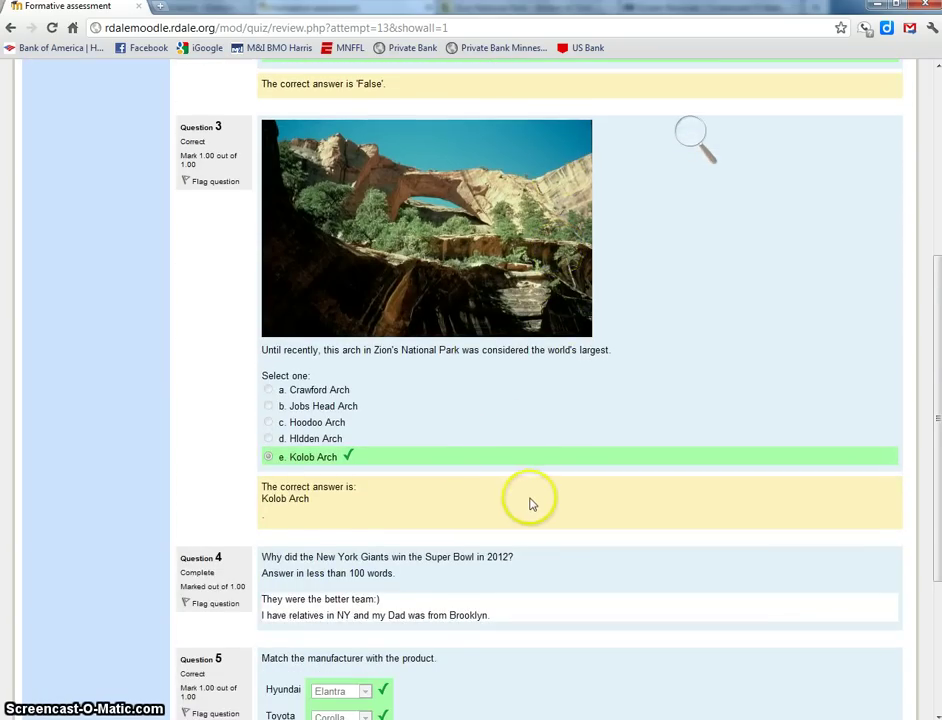
pyautogui.scroll(-1, 531, 503)
pyautogui.scroll(-2, 531, 503)
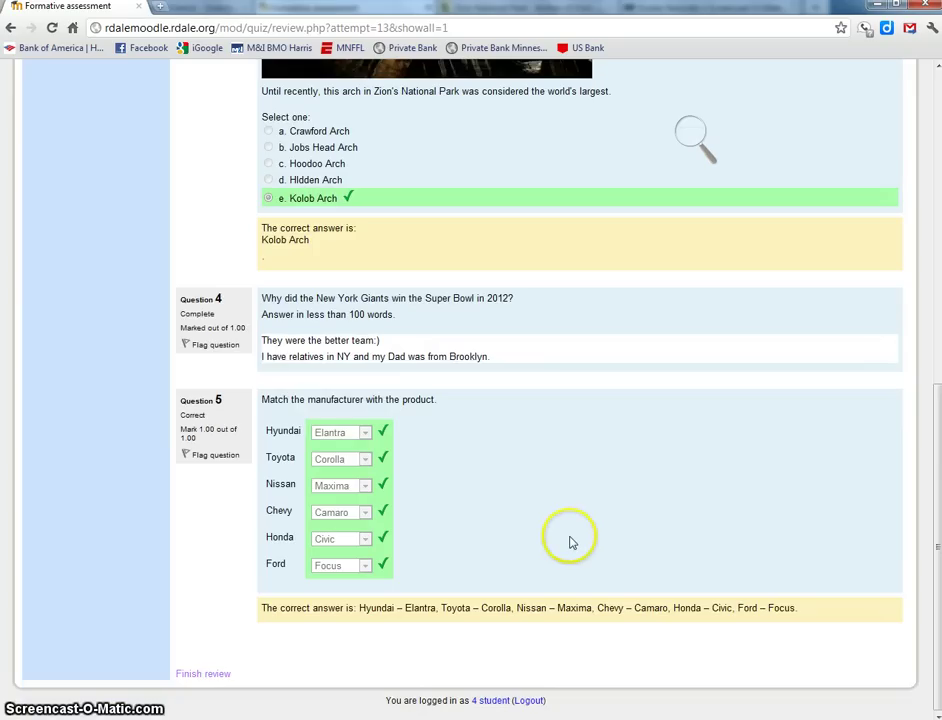